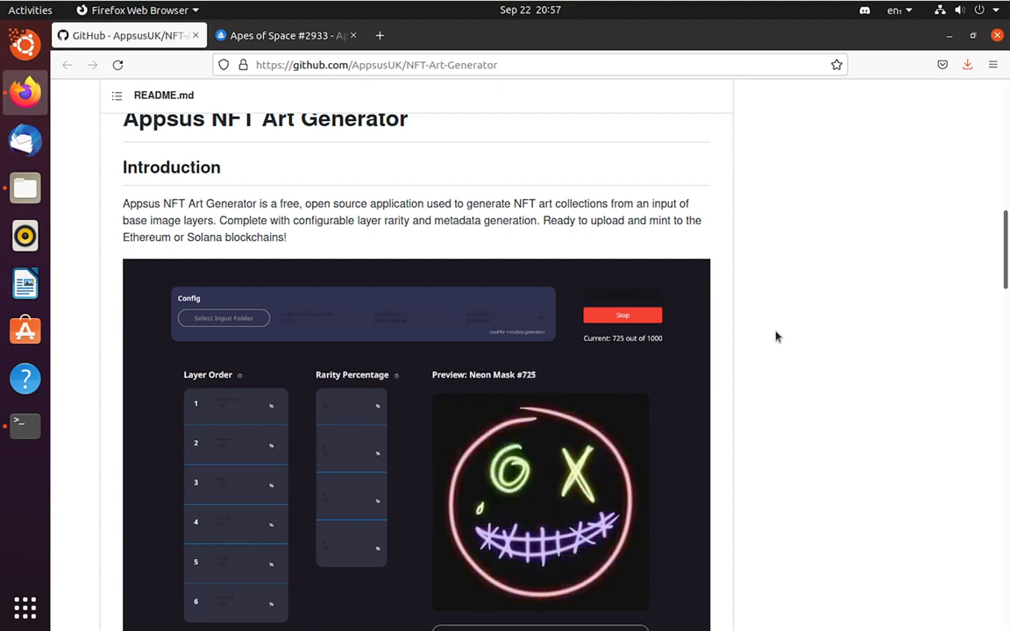
Examine the README's introduction, the animated app preview and the Downloads section of the NFT-Art-Generator repository.
scroll(882, 312, "down", 2)
scroll(862, 333, "up", 3)
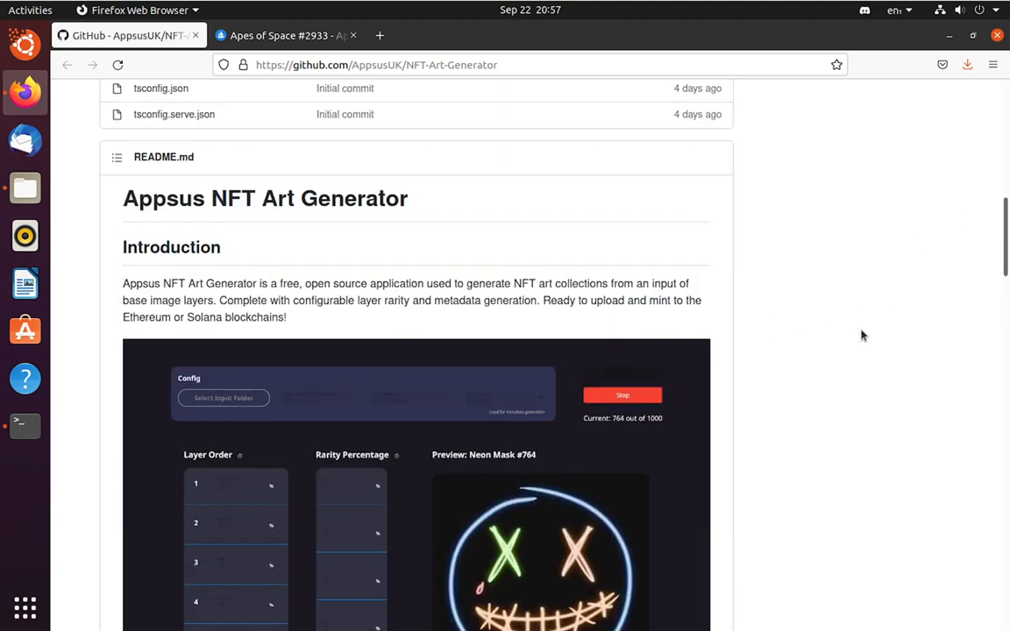
scroll(861, 342, "down", 2)
scroll(861, 341, "up", 1)
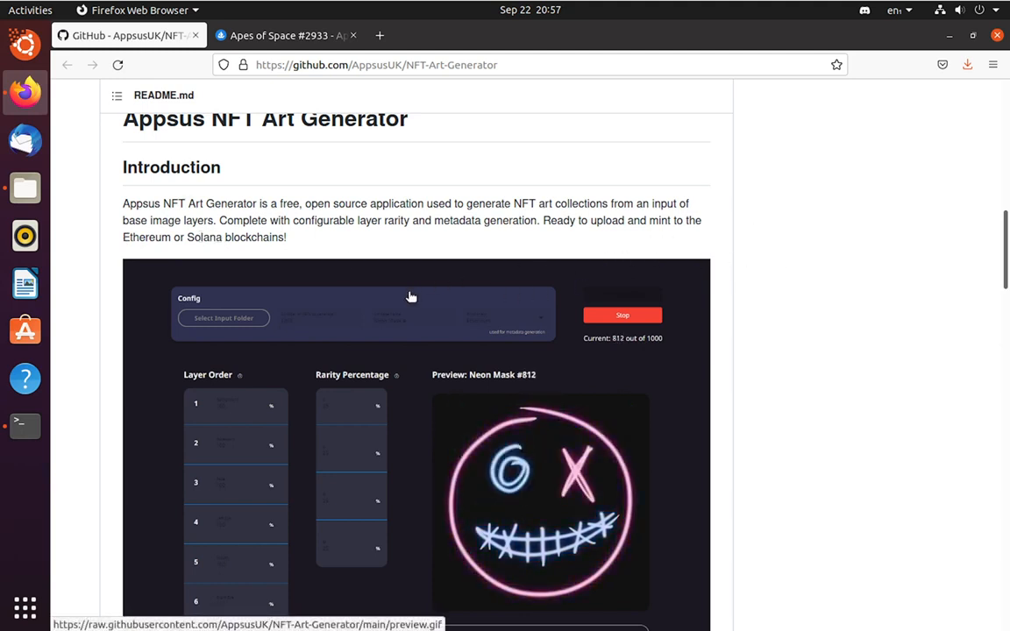
scroll(567, 309, "down", 1)
scroll(567, 308, "down", 1)
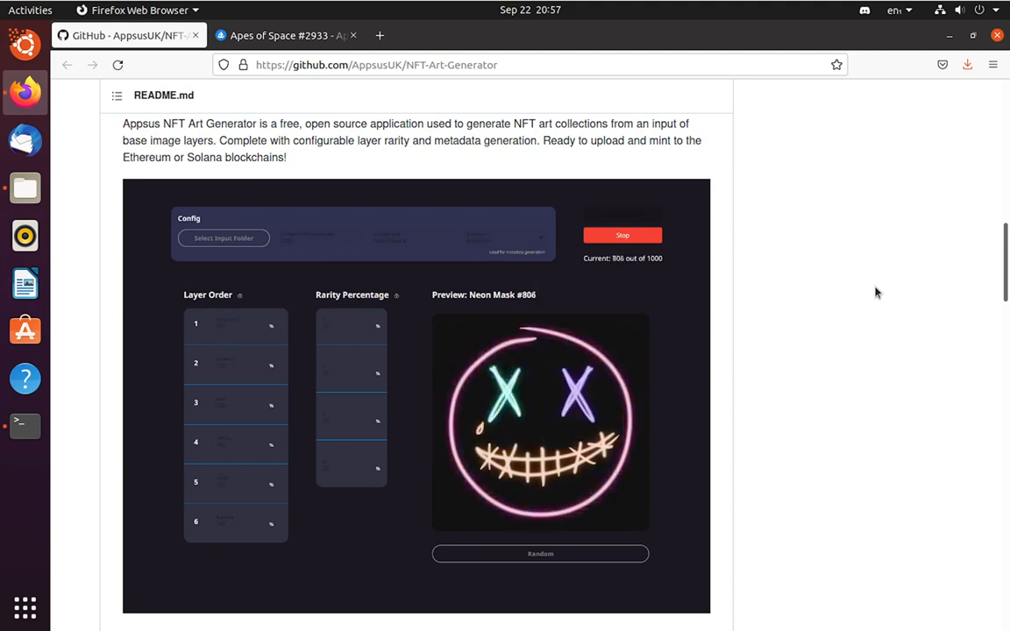
scroll(775, 291, "down", 3)
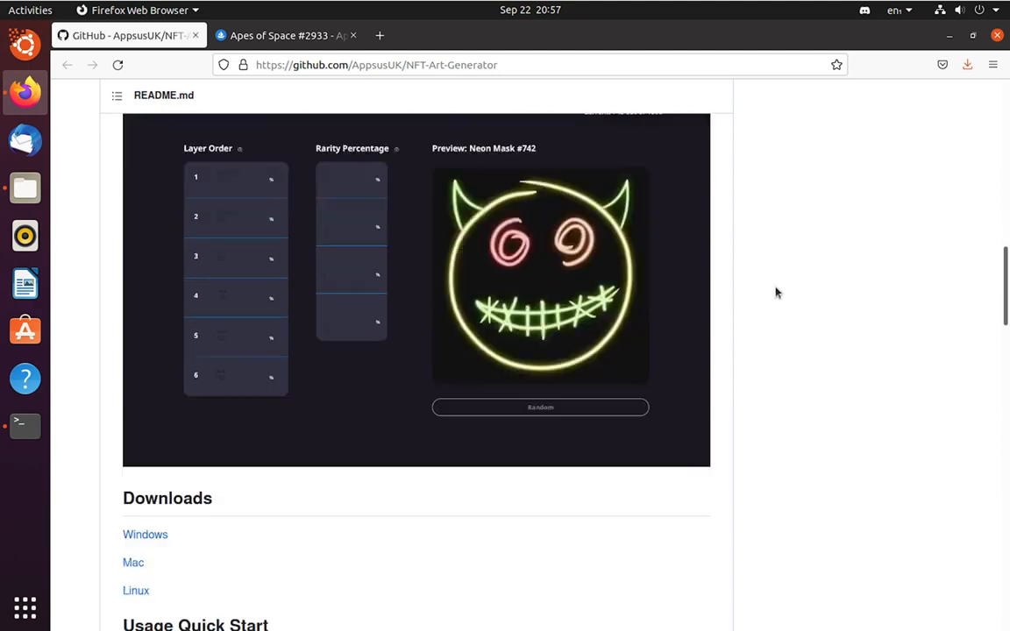
scroll(766, 291, "up", 3)
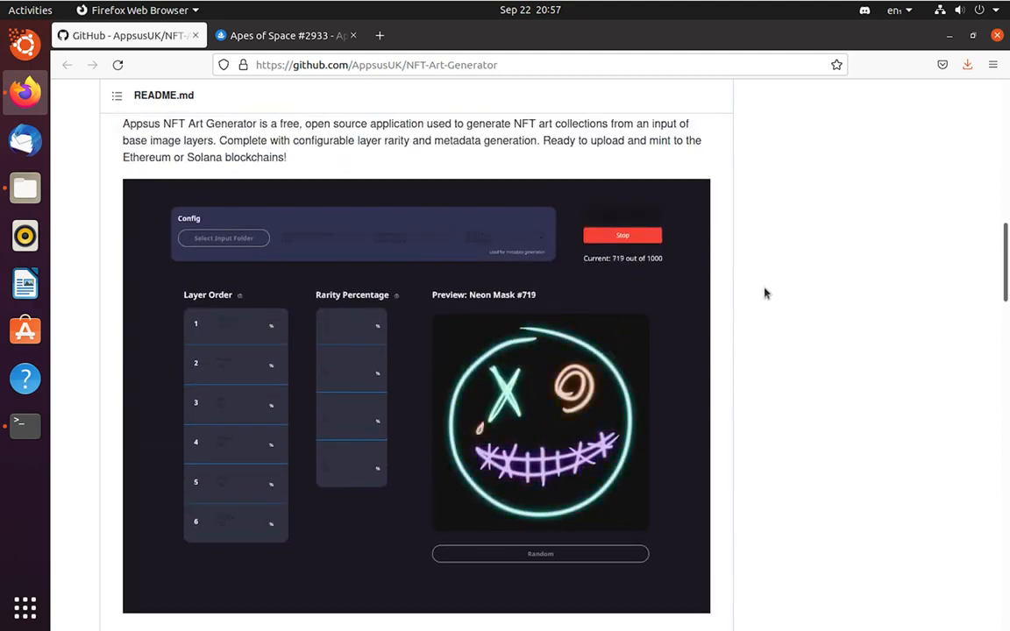
scroll(654, 474, "up", 3)
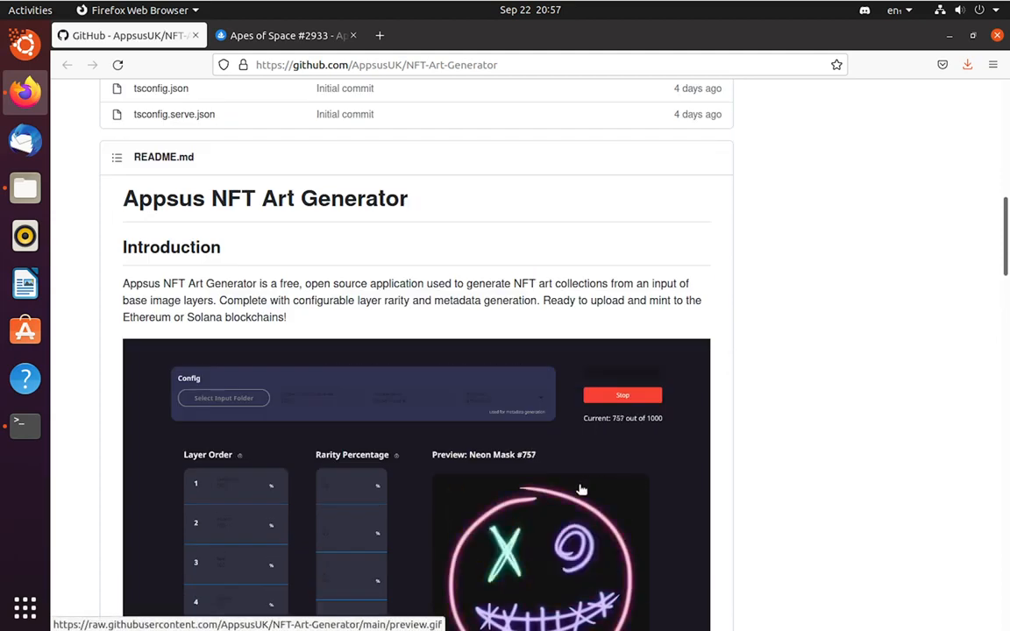
scroll(647, 480, "down", 3)
scroll(561, 480, "down", 3)
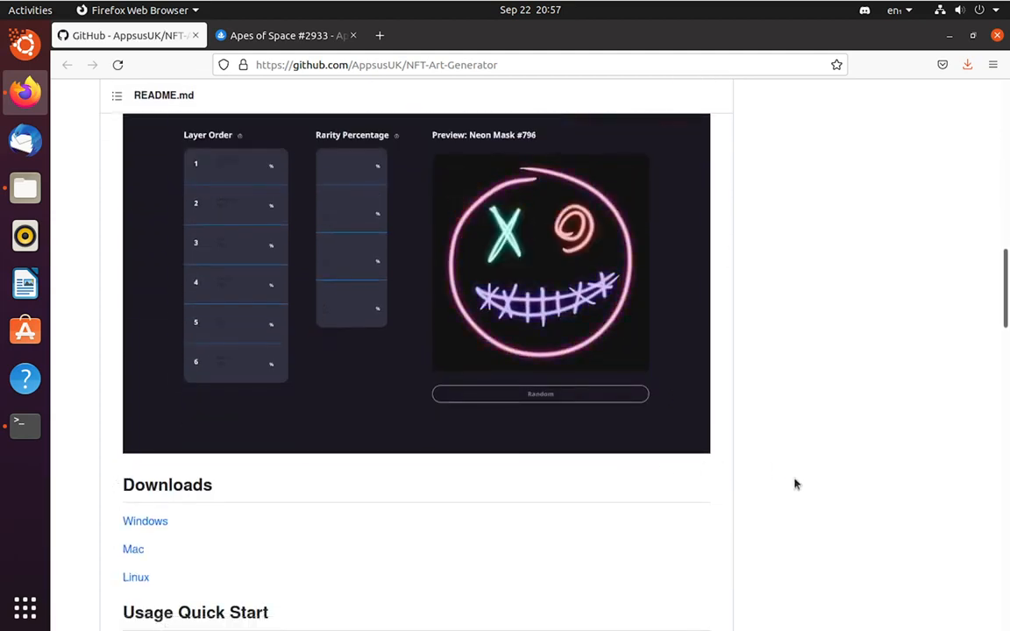
scroll(572, 493, "down", 2)
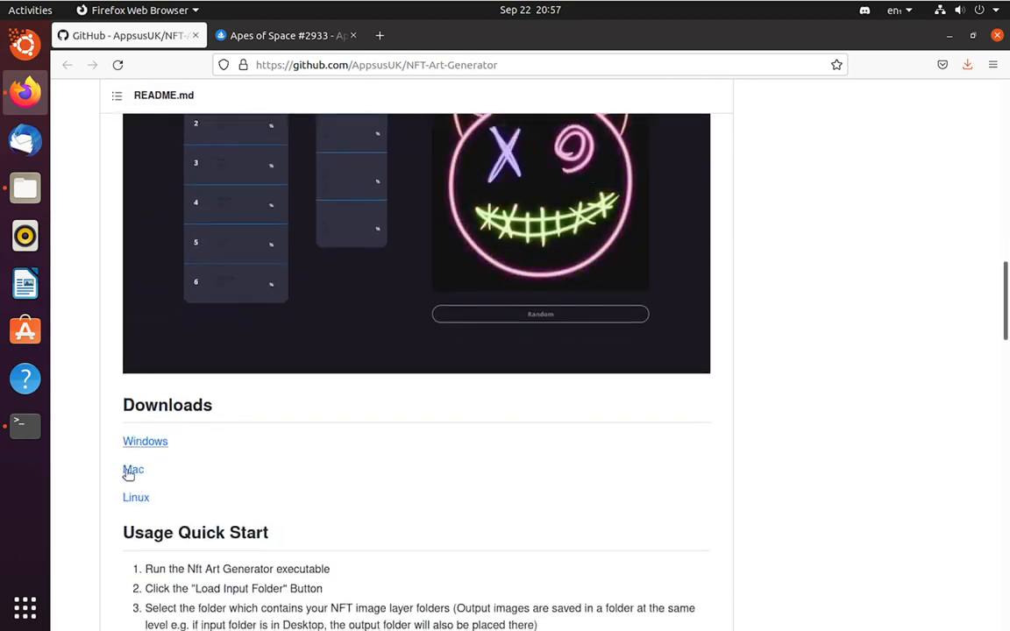
Check the repository's Releases page for the downloadable assets of Much Better UI, and return to the repository's main page.
scroll(811, 460, "up", 4)
scroll(811, 460, "up", 15)
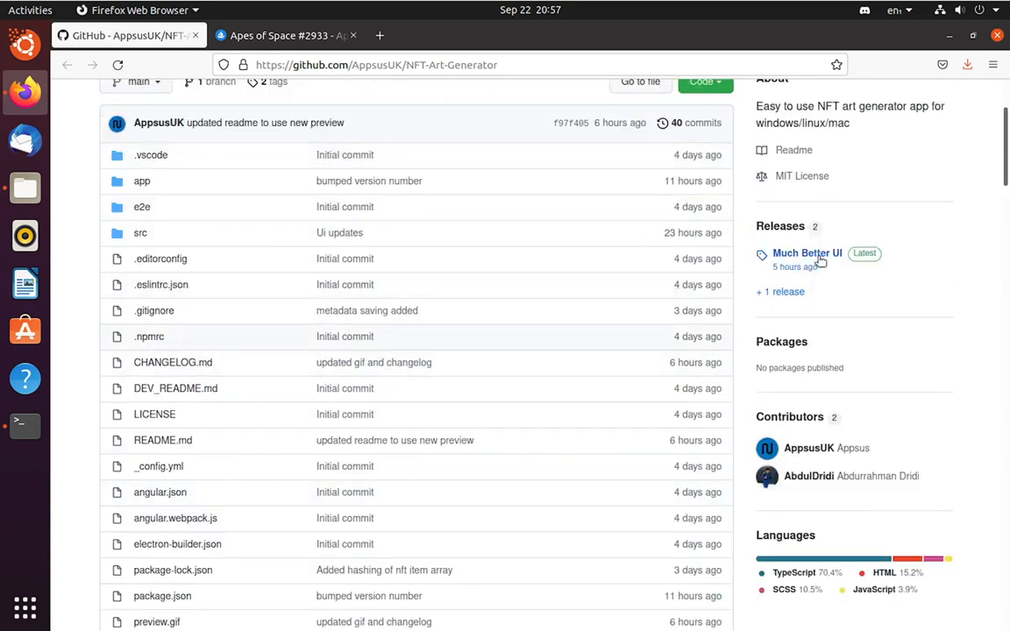
left_click(775, 226)
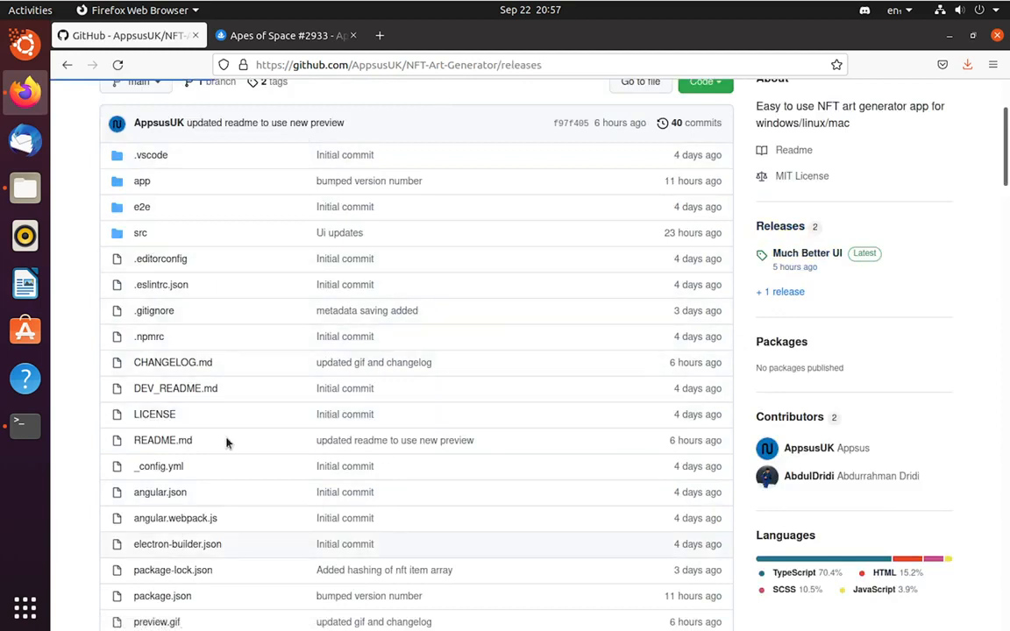
scroll(290, 384, "down", 5)
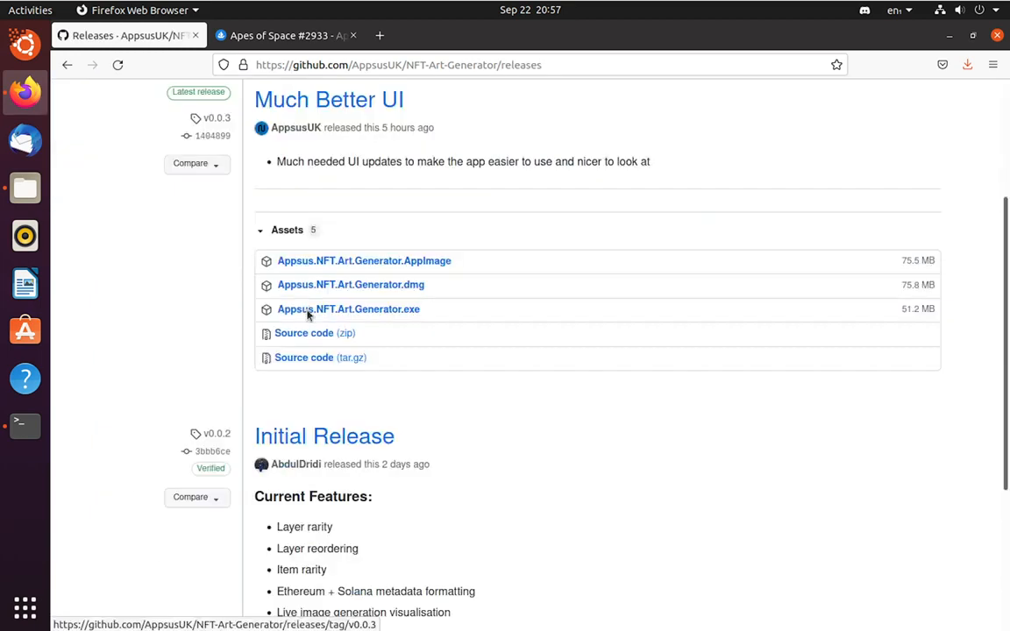
scroll(289, 386, "up", 6)
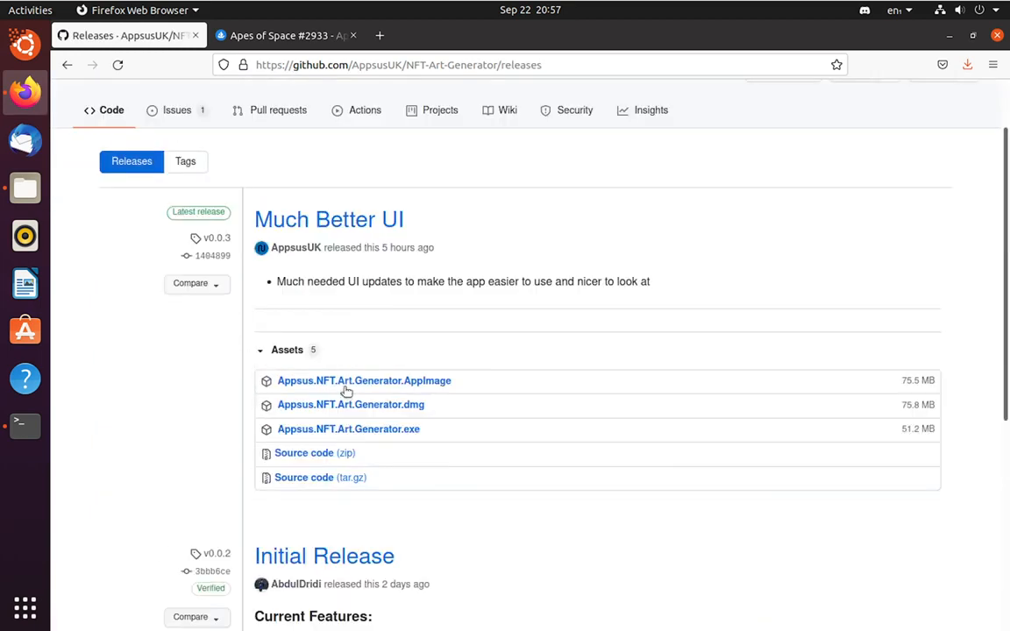
key("alt+Left")
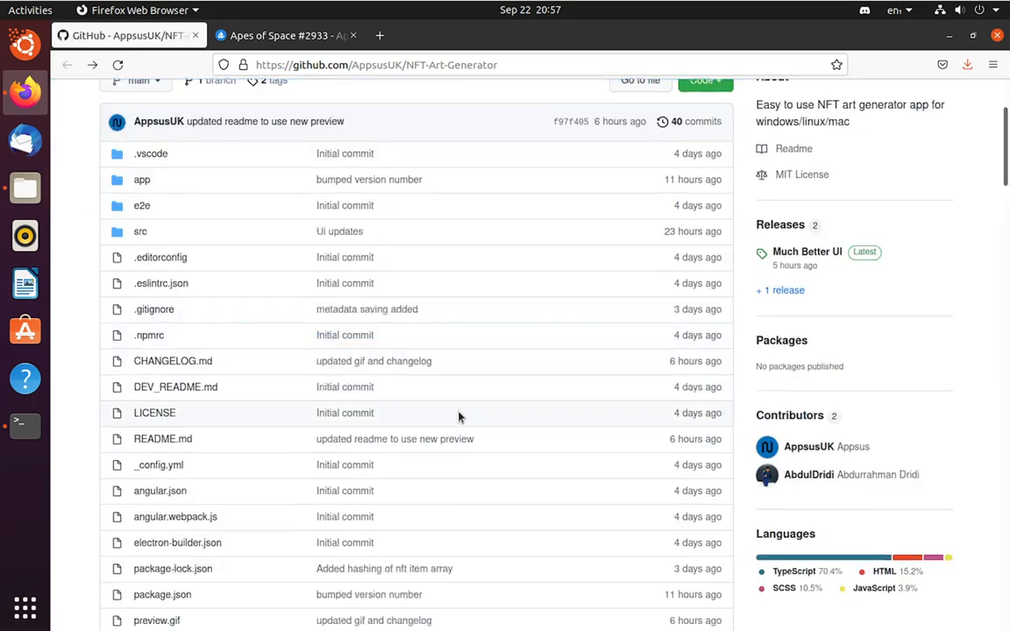
Download the Linux build from the README's Downloads section and save the Appsus.NFT.Art.Generator.AppImage file.
scroll(368, 439, "down", 12)
scroll(281, 452, "down", 1)
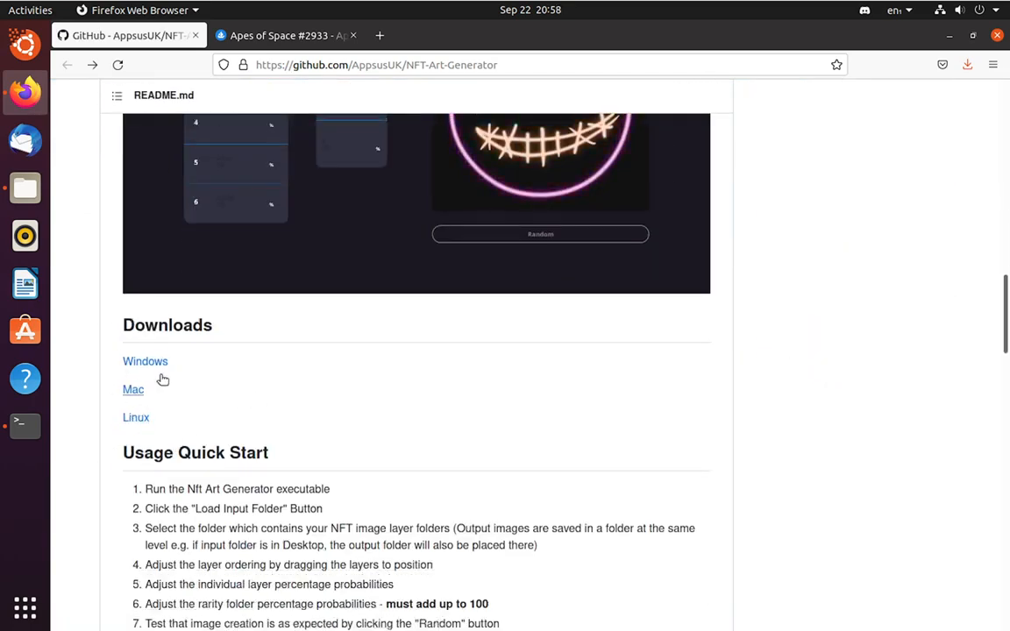
left_click(138, 420)
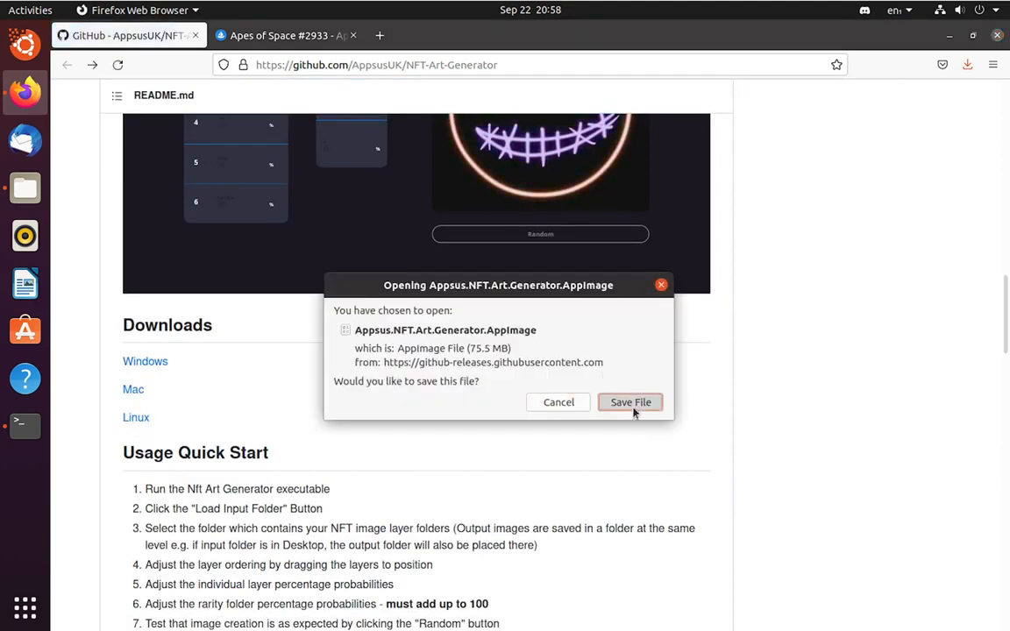
left_click(630, 402)
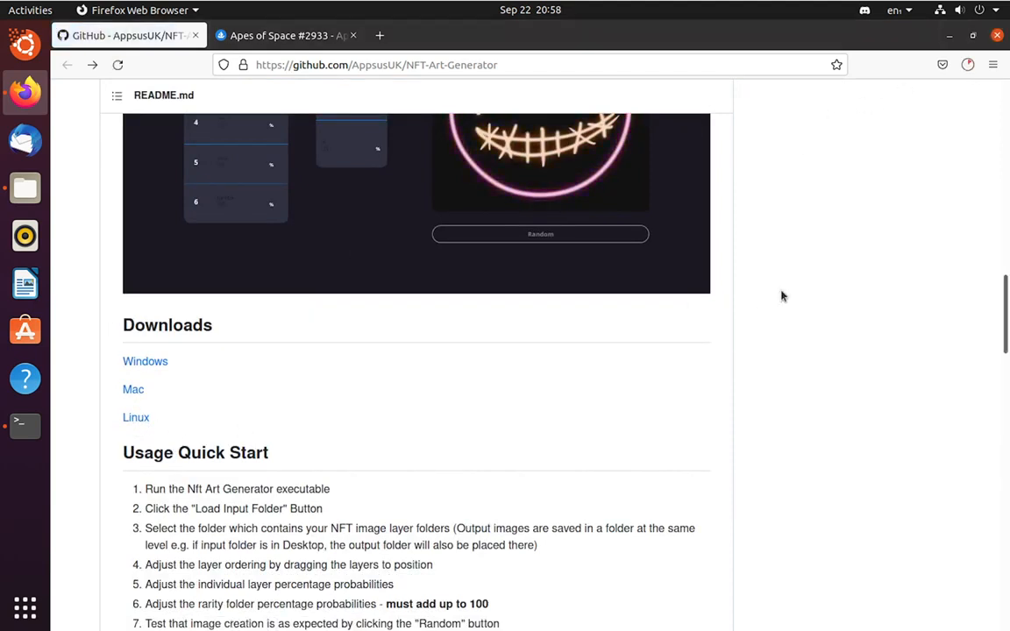
Minimize the browser and file manager windows and open the input_images folder on the desktop.
left_click(949, 36)
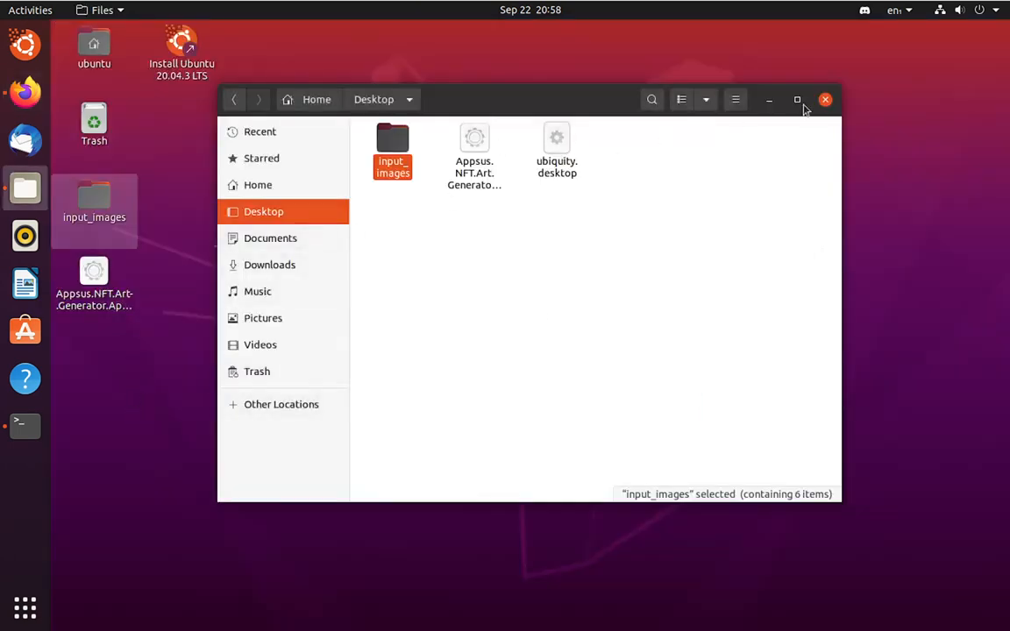
left_click(769, 100)
left_click(82, 282)
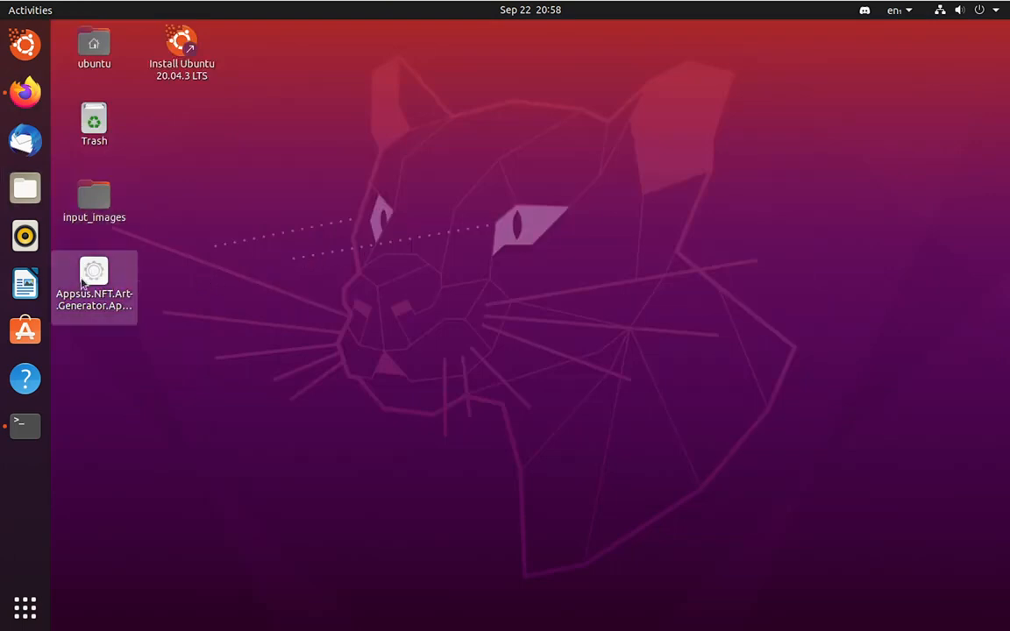
left_click(90, 211)
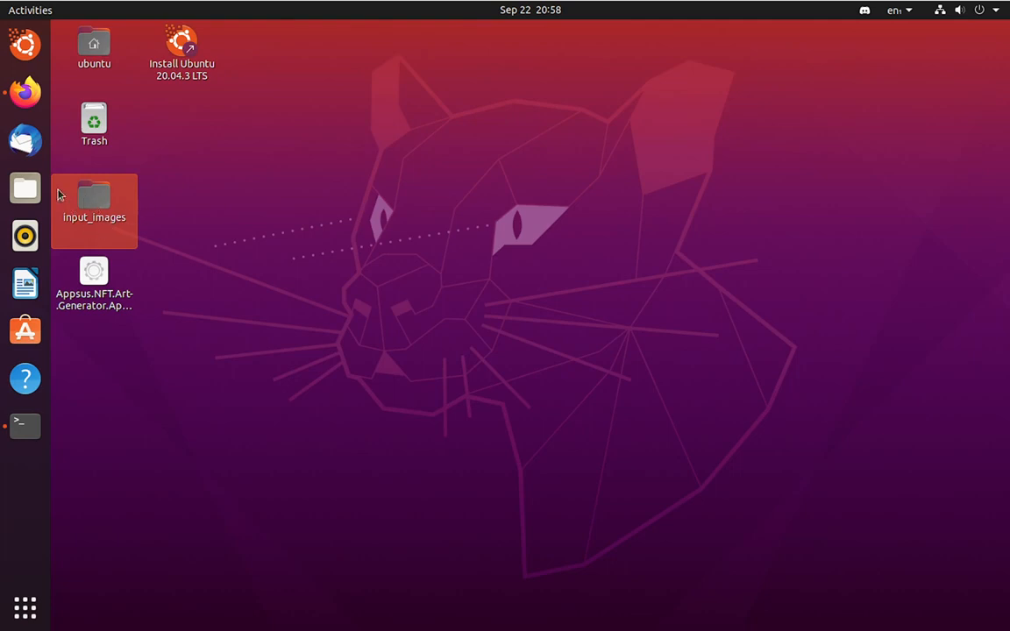
double_click(97, 203)
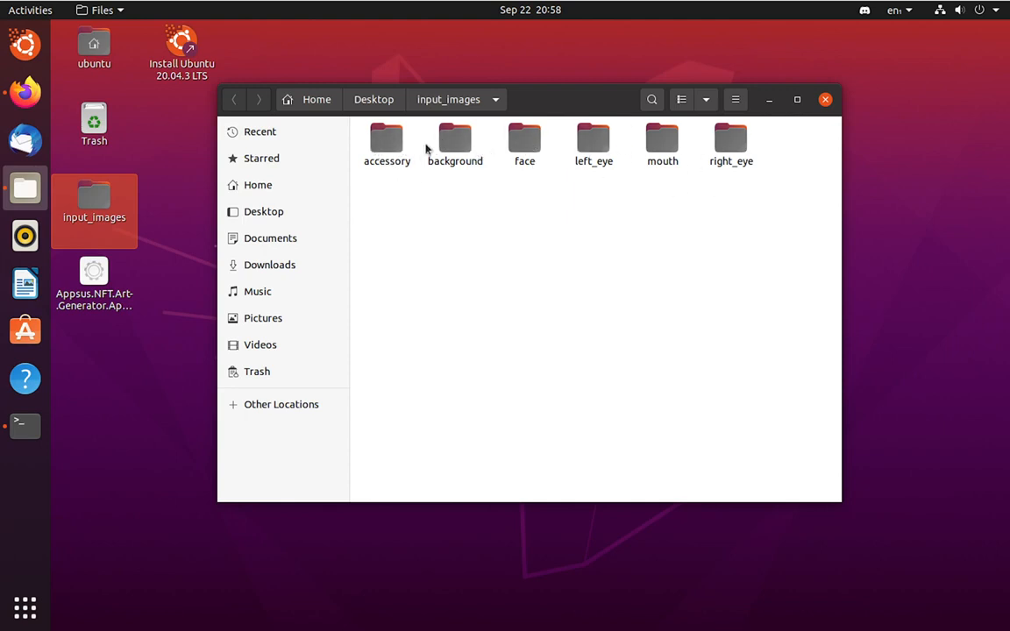
View the images in the common subfolder of the face layer folder, and return to the face folder.
double_click(530, 149)
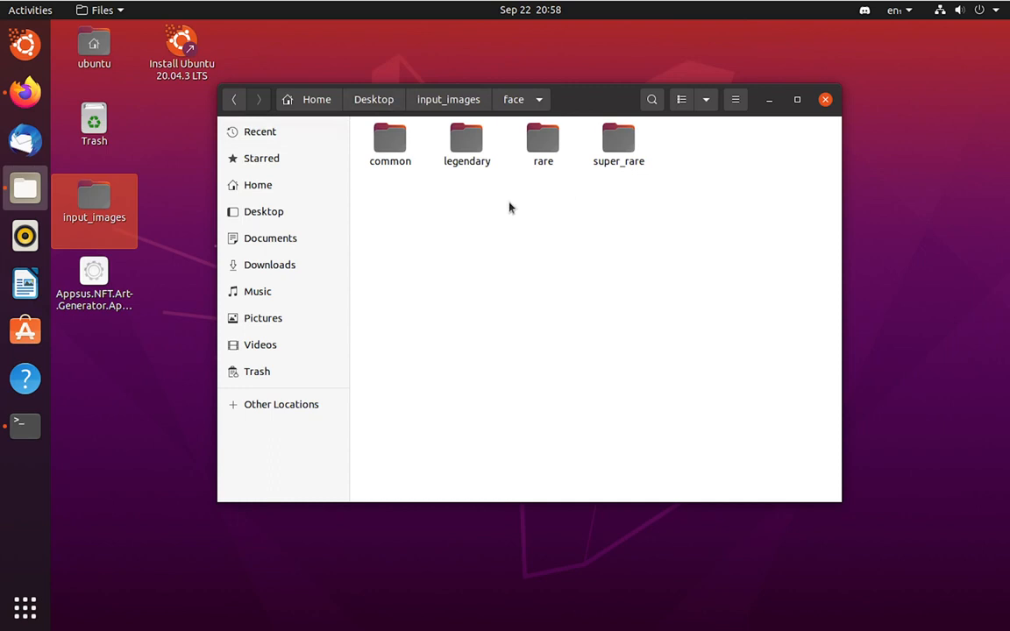
double_click(391, 144)
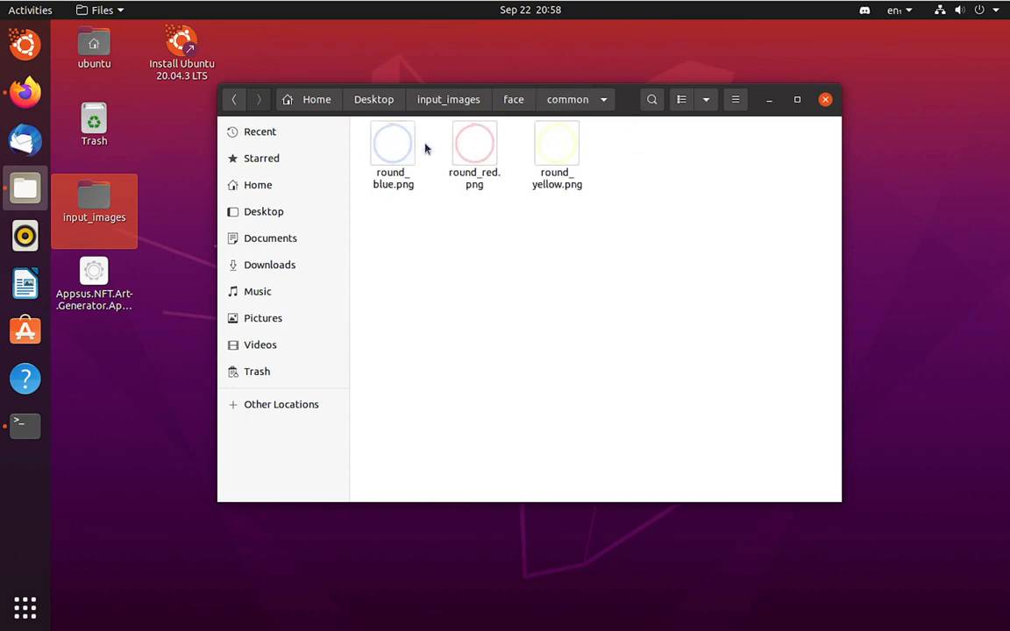
left_click(514, 100)
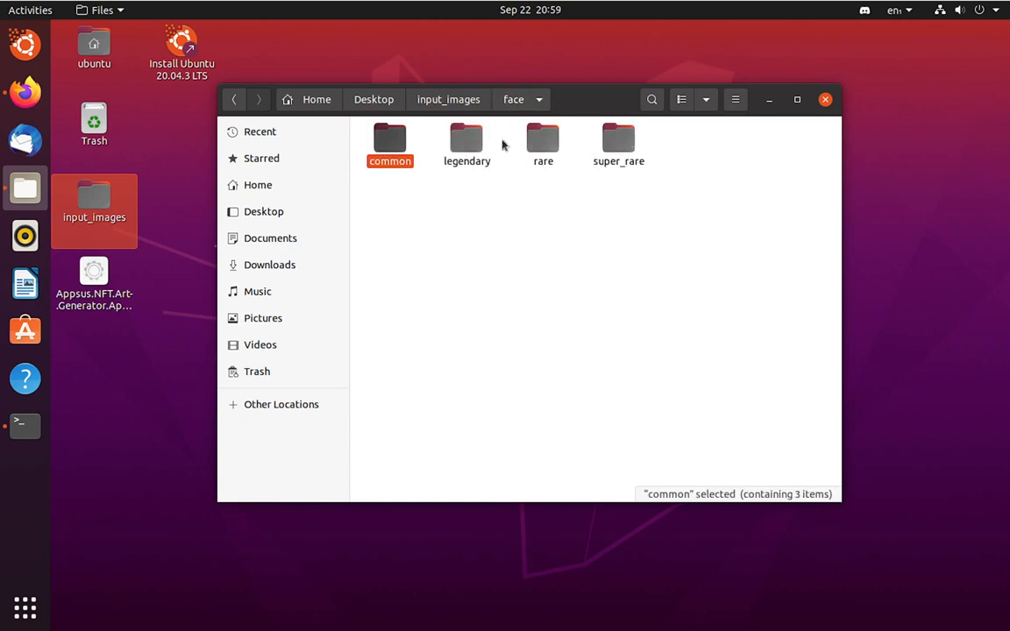
Review the face folder's common, legendary, rare and super_rare subfolders by selecting them together, and return to input_images.
left_click(541, 145)
left_click_drag(717, 154, 375, 130)
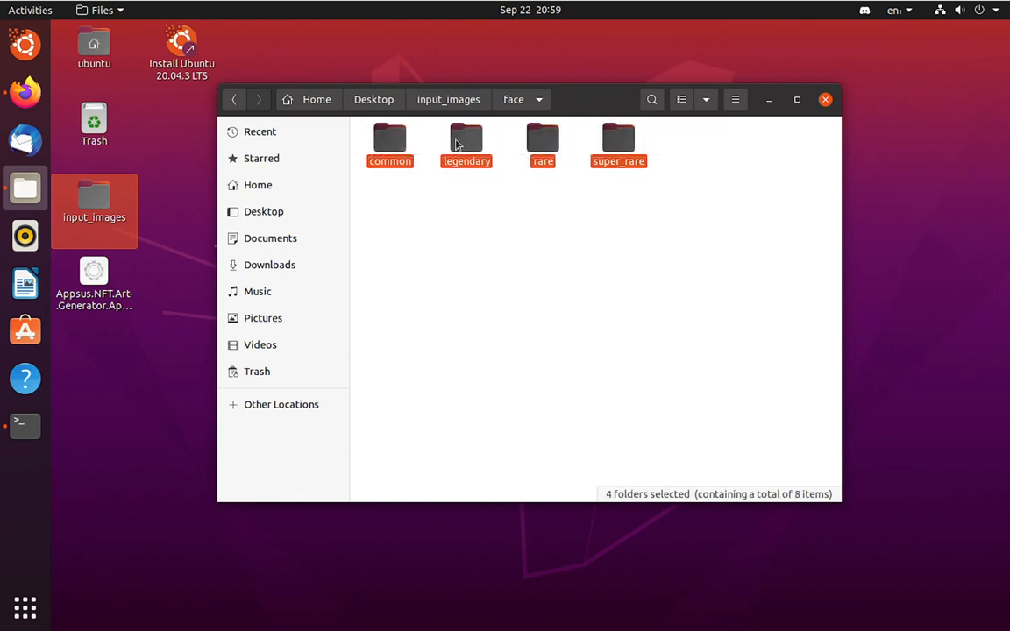
left_click(444, 102)
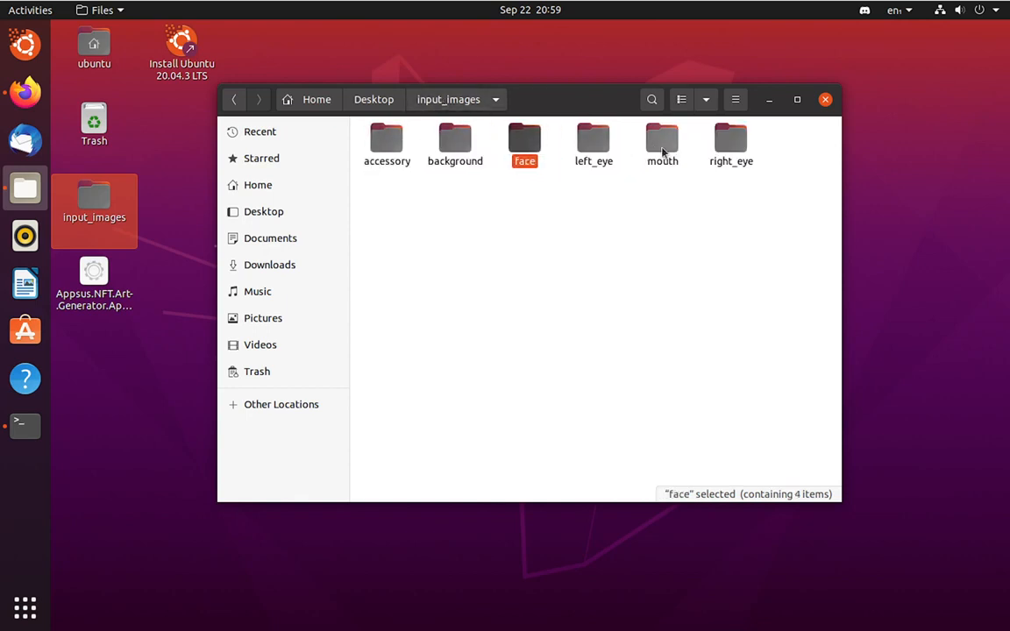
key("Return")
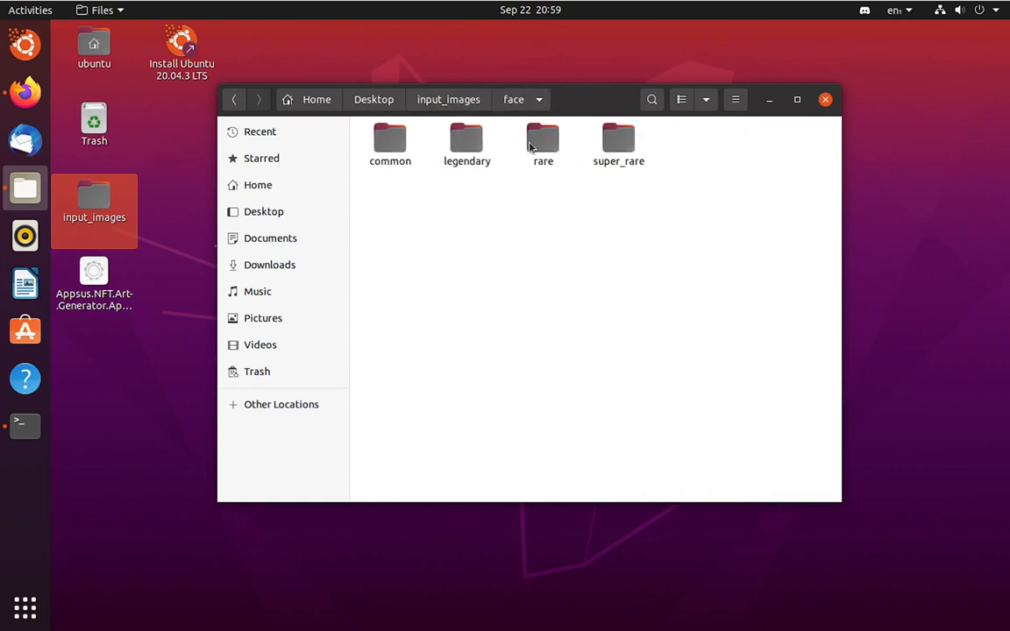
left_click_drag(639, 112, 412, 154)
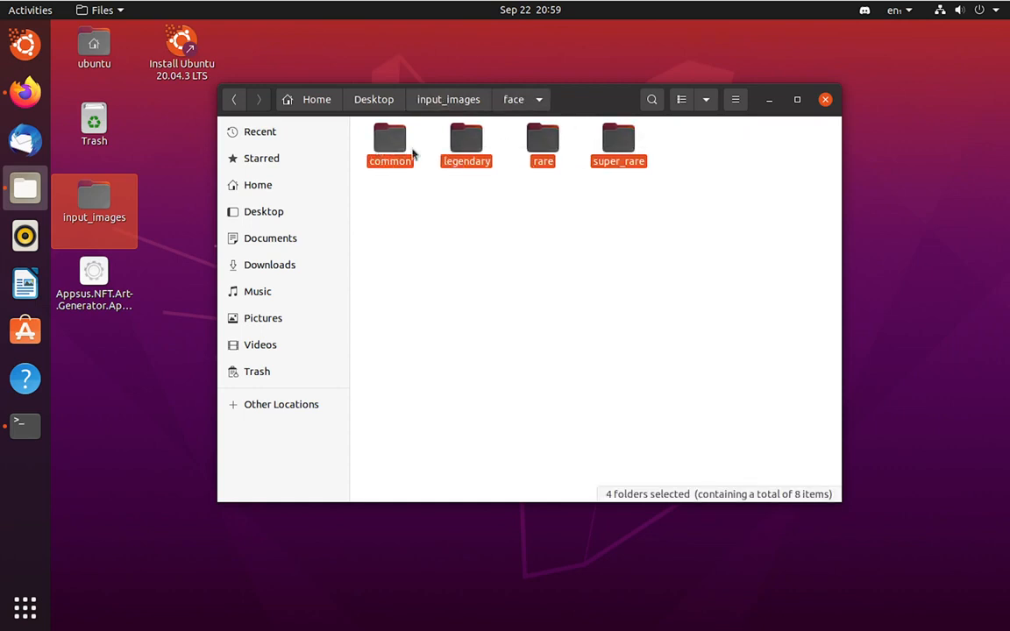
left_click(458, 101)
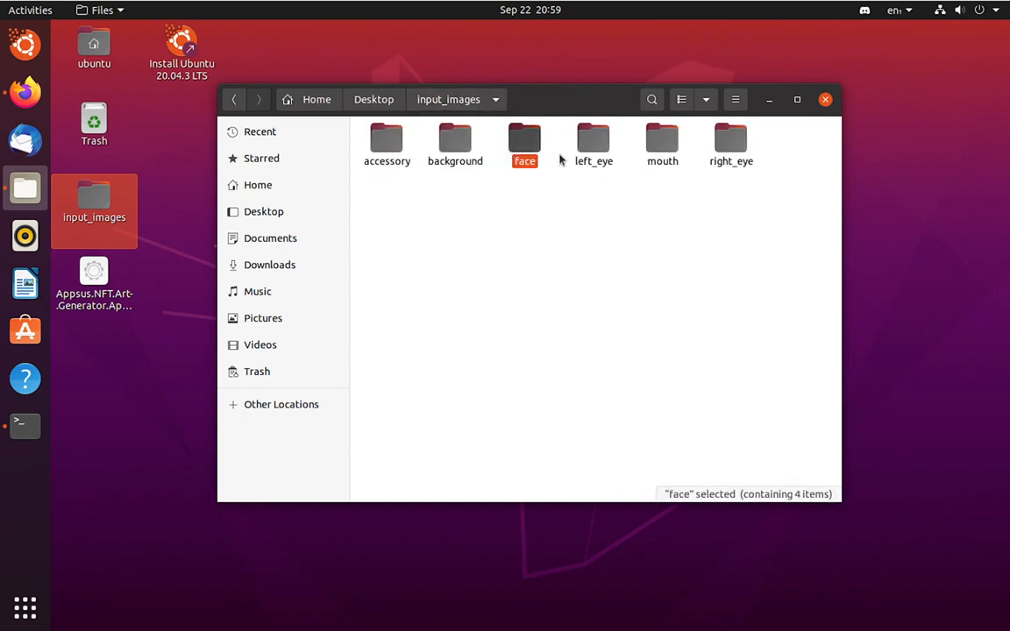
Select all four rarity subfolders in the left_eye folder to review them, and return to input_images.
left_click(593, 140)
double_click(593, 140)
left_click_drag(706, 159, 372, 155)
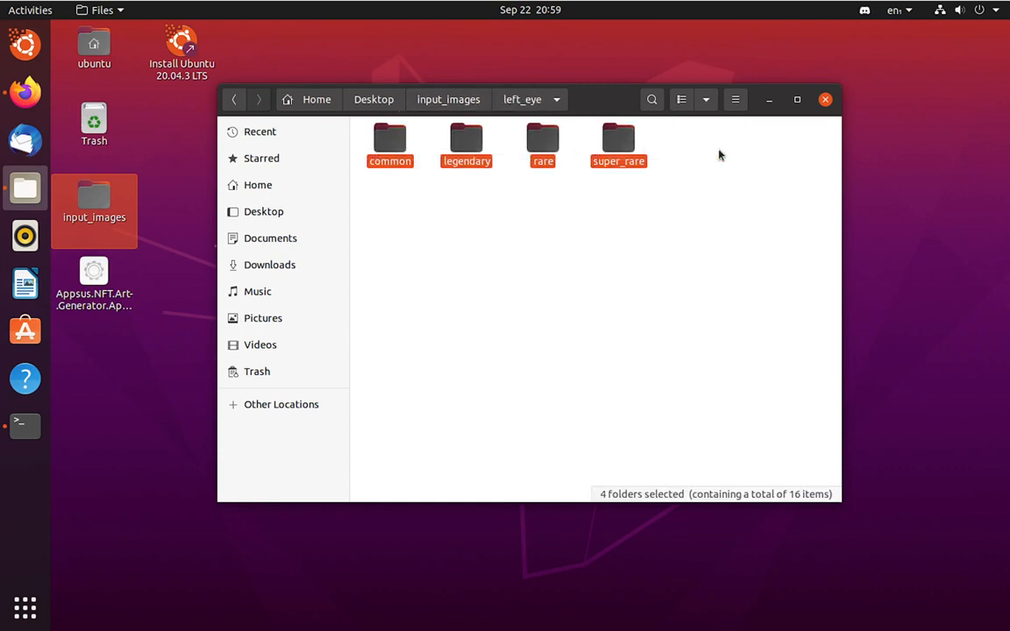
left_click(441, 102)
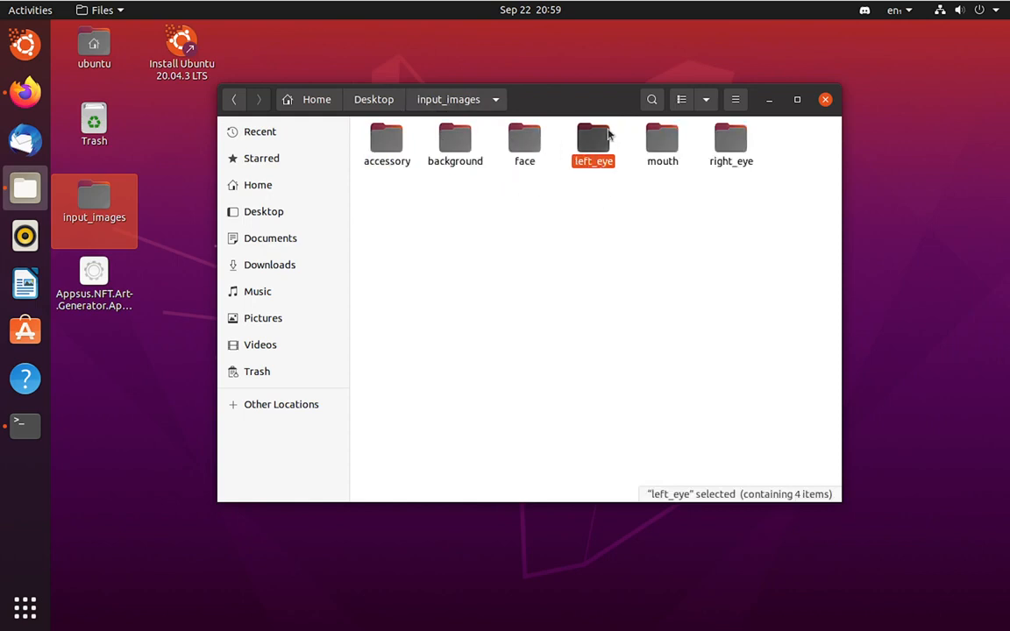
View swirl_purple.png from the left_eye folder's rare subfolder, close the image and return to input_images.
double_click(584, 139)
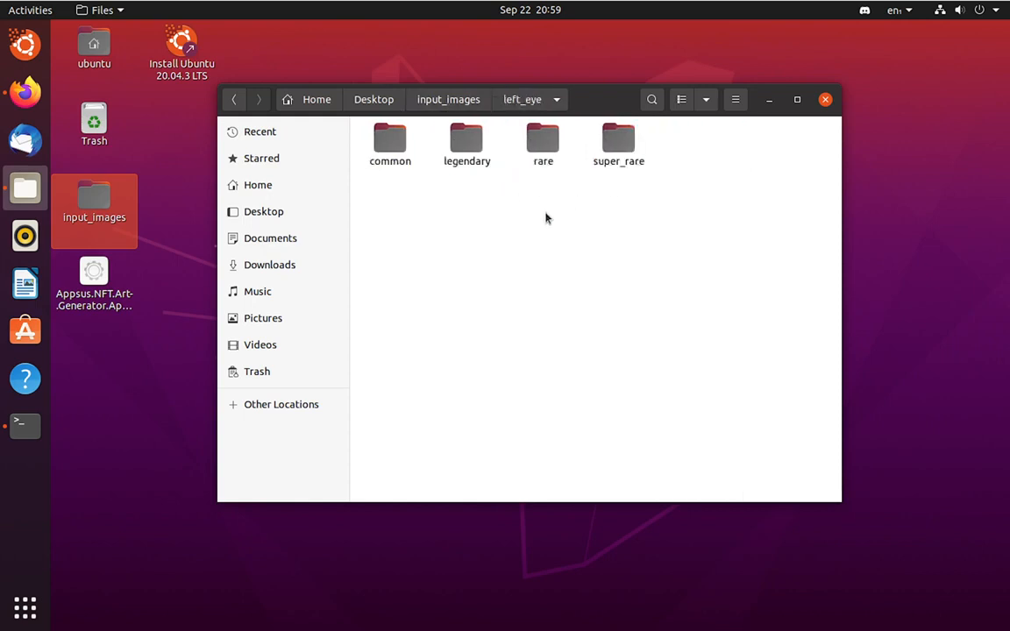
double_click(544, 144)
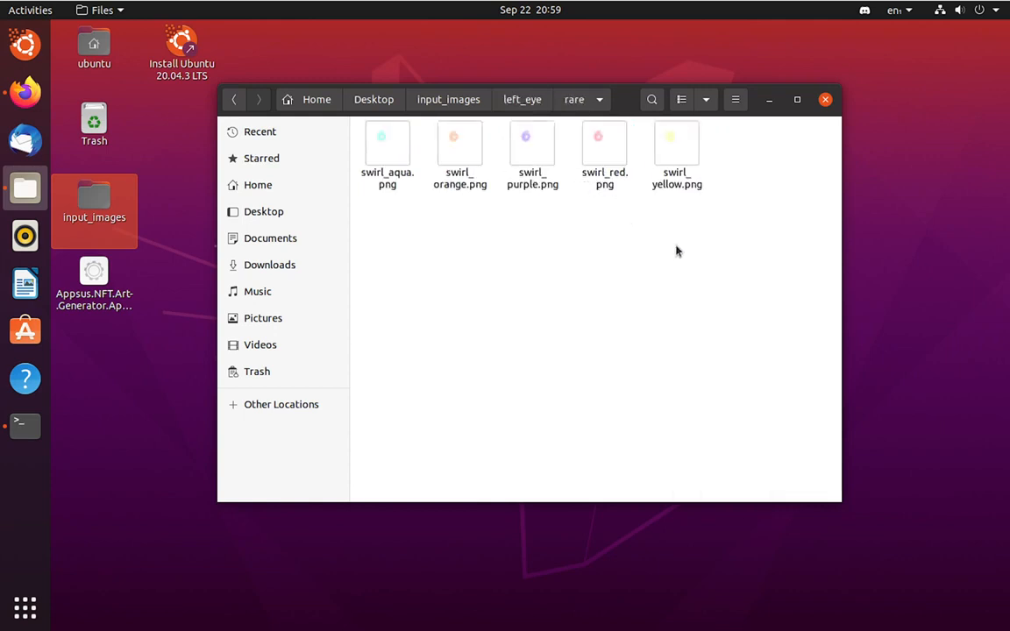
left_click(526, 102)
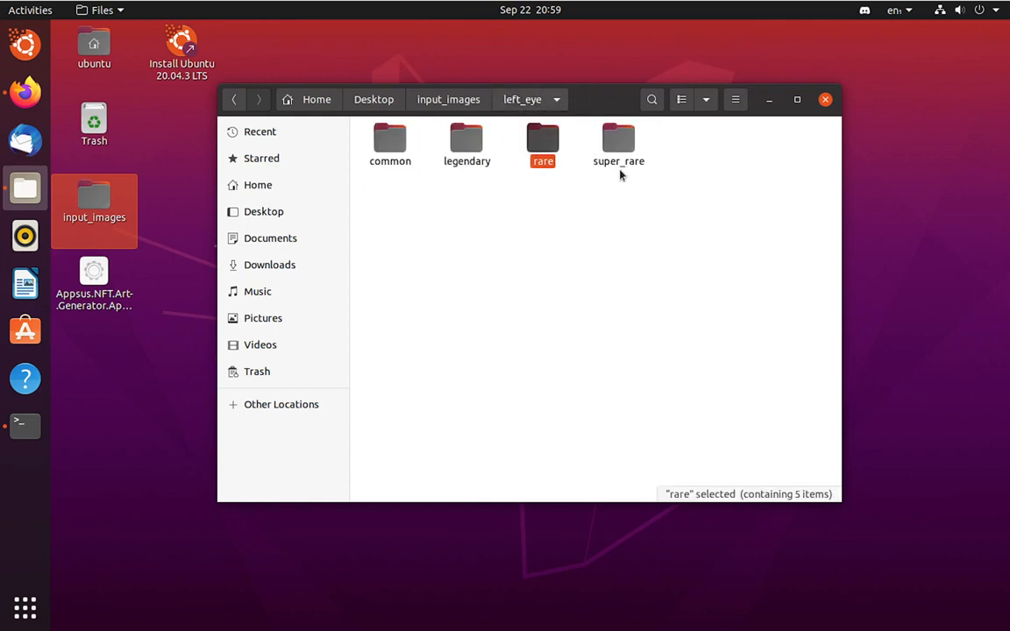
double_click(561, 154)
double_click(537, 159)
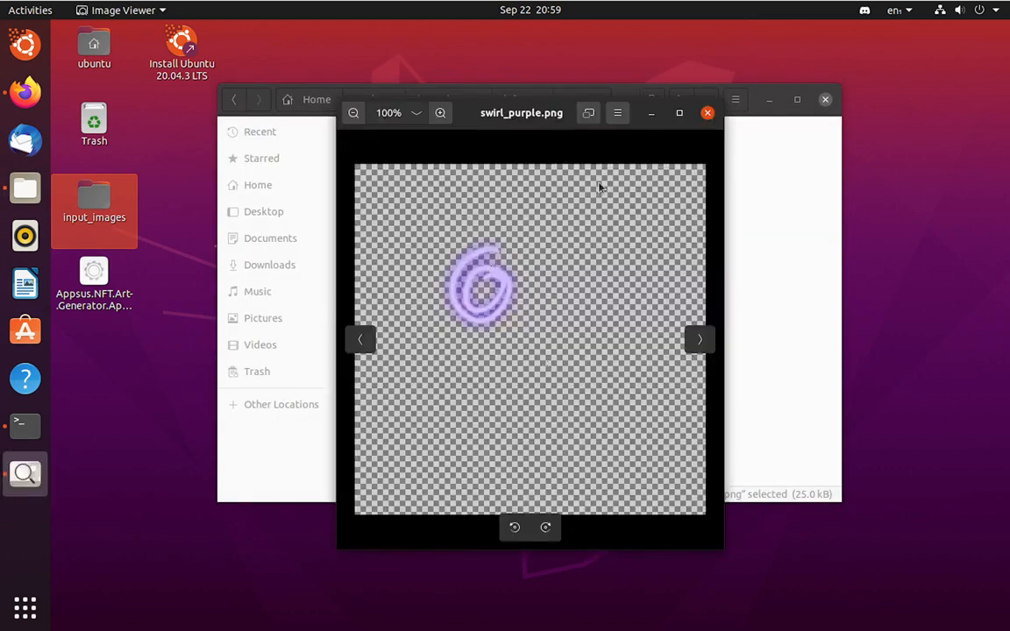
left_click(710, 119)
left_click(450, 100)
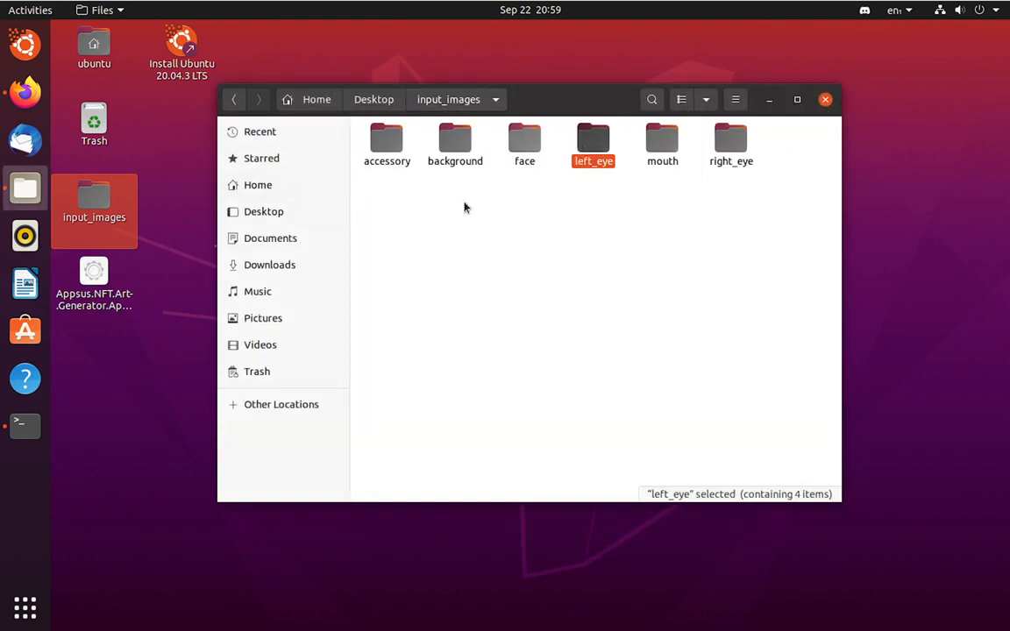
Launch the Appsus NFT Art Generator and choose the Desktop's input_images folder as the input folder.
left_click(90, 279)
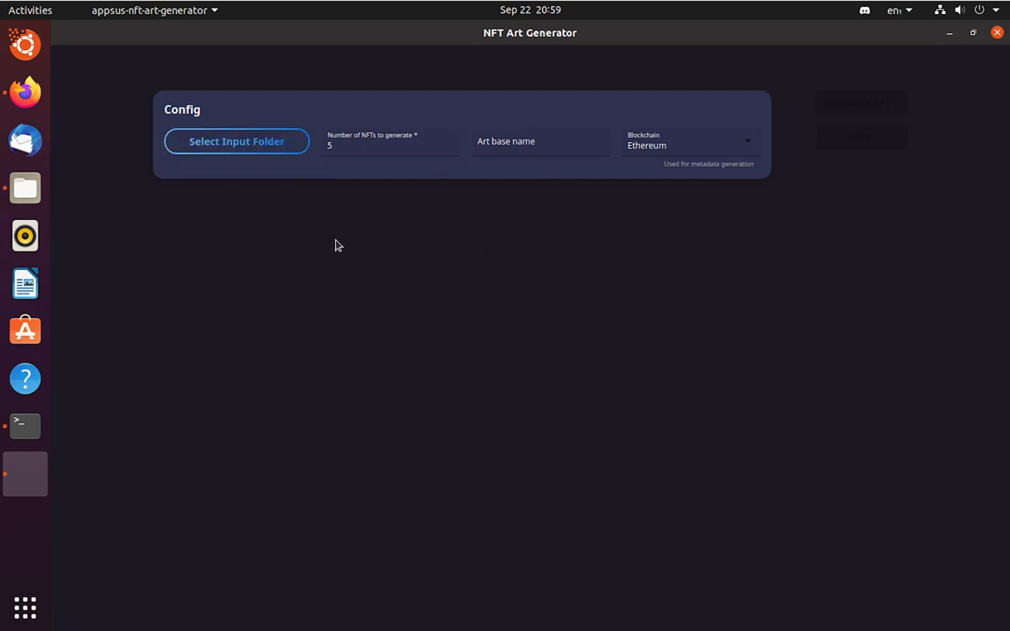
left_click(190, 131)
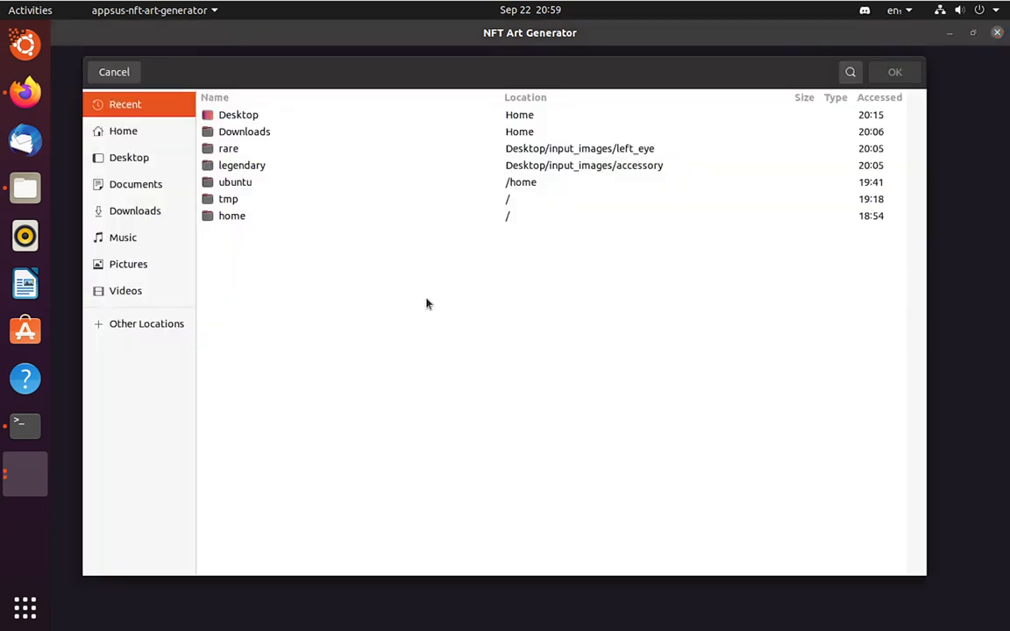
left_click(127, 159)
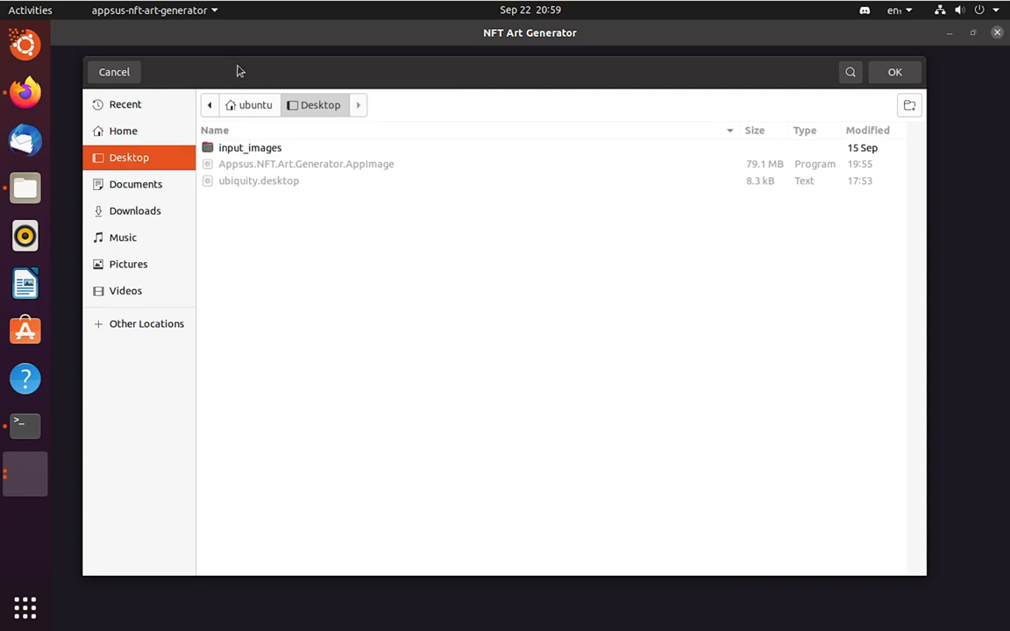
left_click_drag(239, 71, 291, 223)
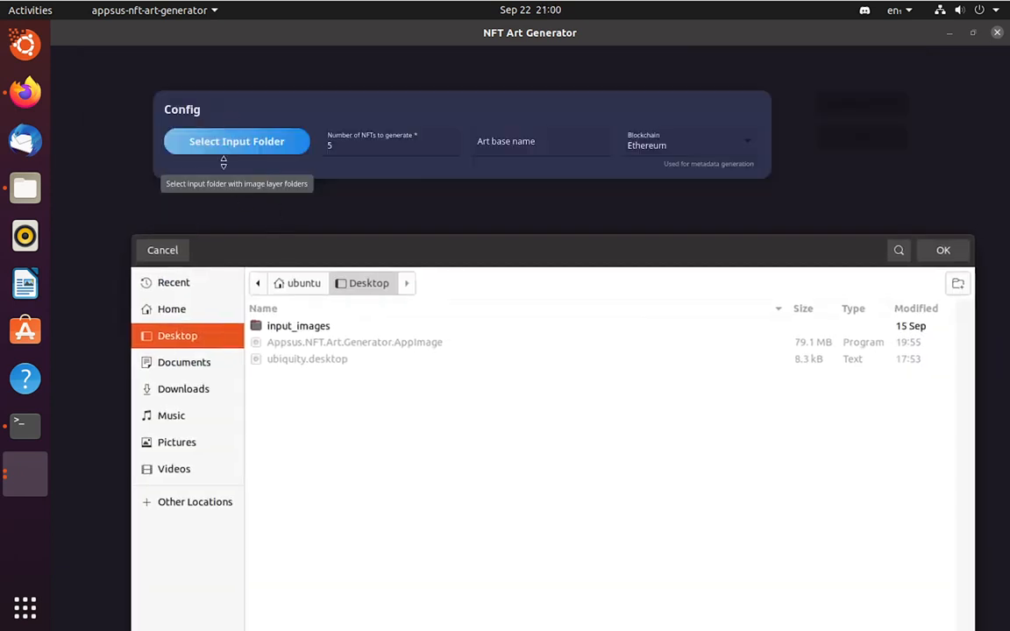
left_click(252, 250)
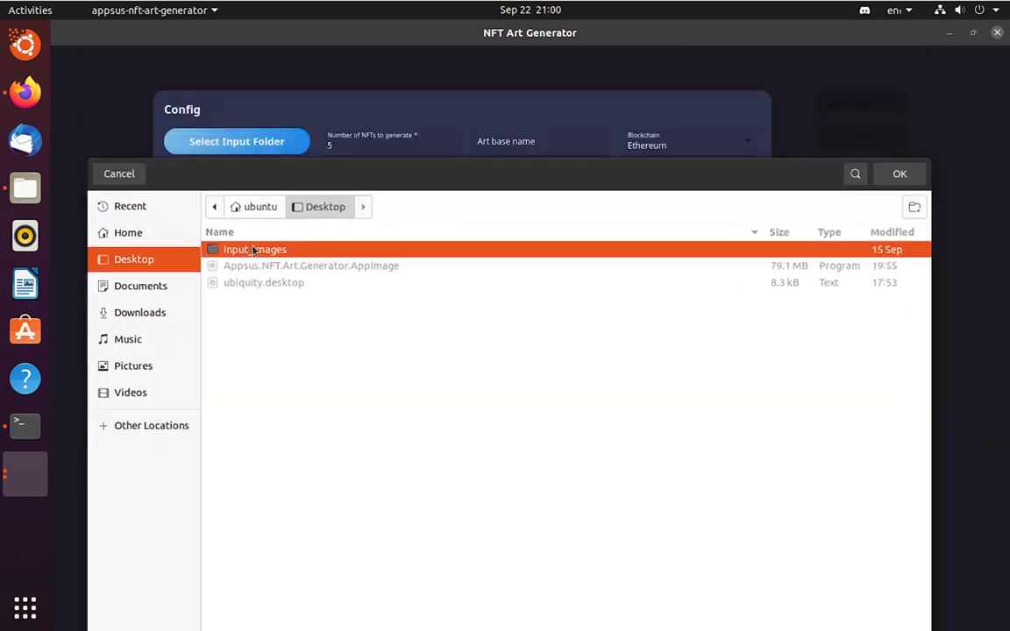
left_click(900, 174)
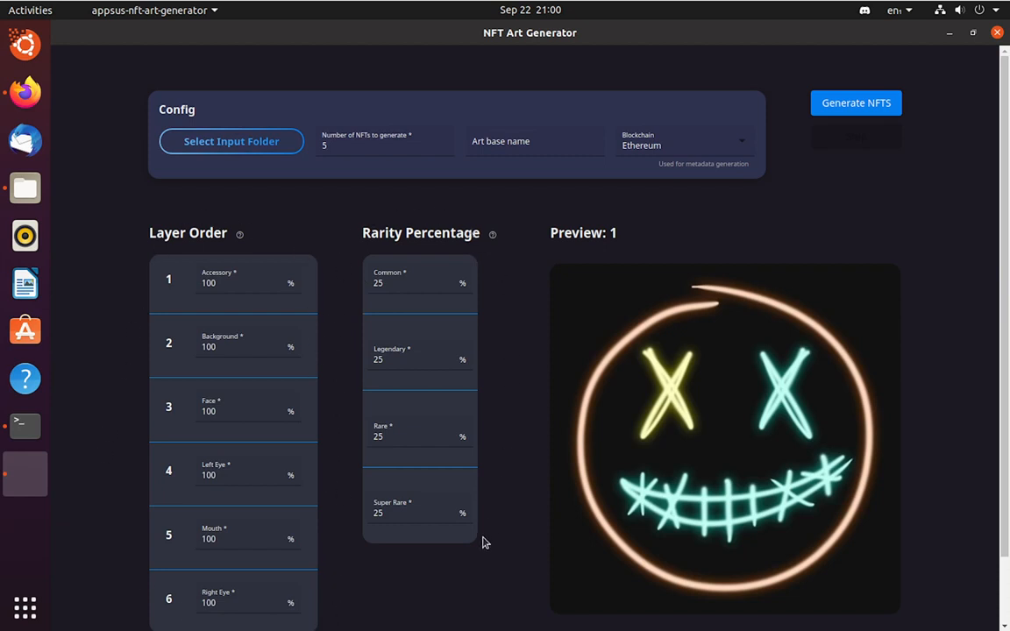
Review the layer order and generate several random preview images from the loaded layers.
scroll(392, 258, "down", 1)
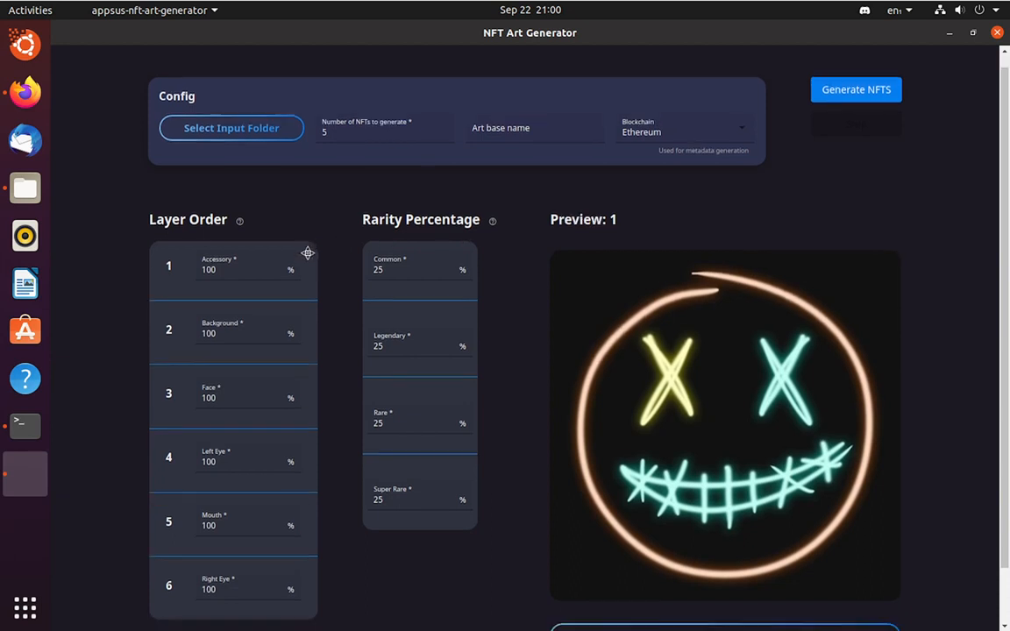
left_click(250, 243)
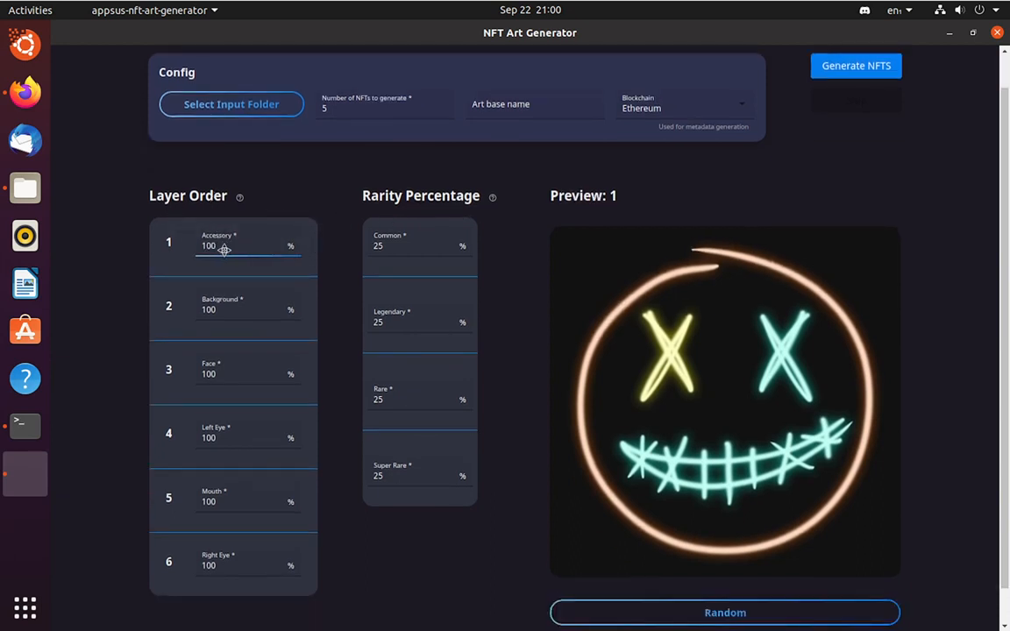
left_click(218, 270)
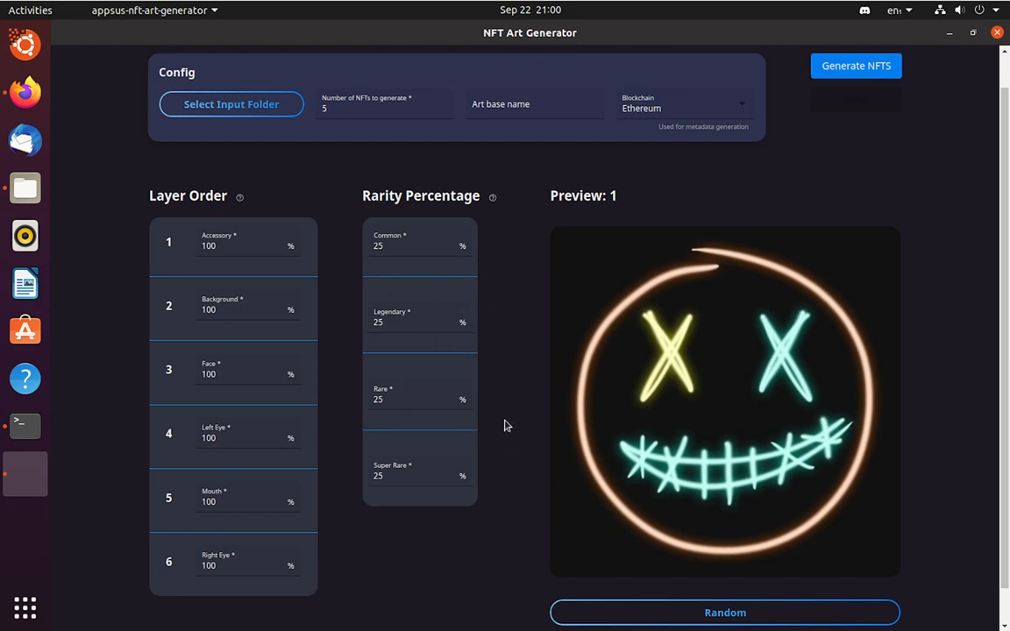
left_click(727, 611)
left_click(727, 611)
left_click(726, 611)
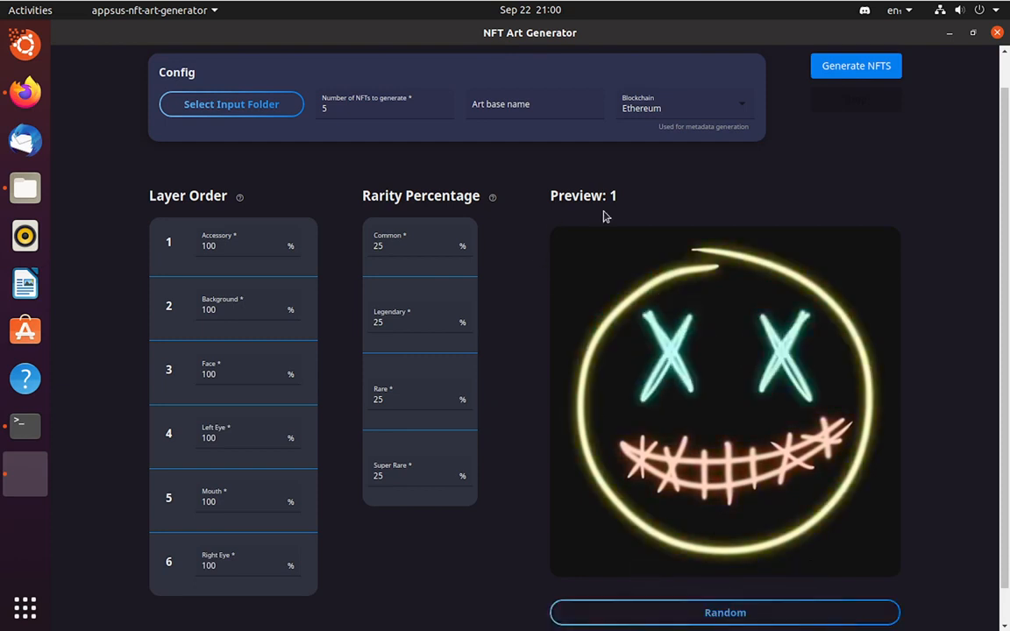
left_click(717, 611)
left_click(718, 610)
left_click(717, 610)
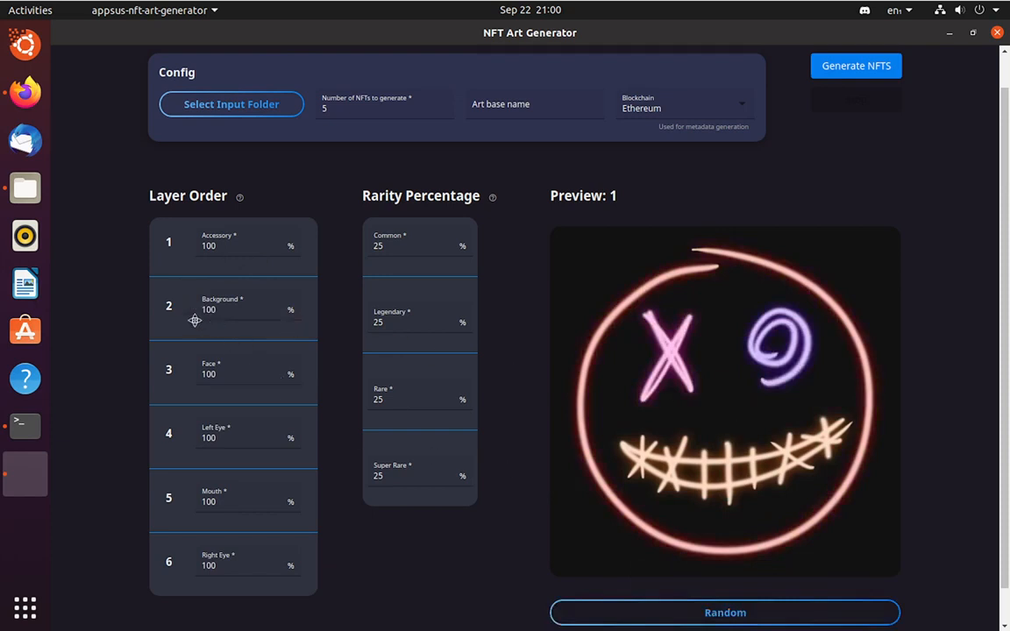
Move the Background layer above Accessory to first in the layer order, and generate random previews to check it.
left_click_drag(195, 320, 202, 247)
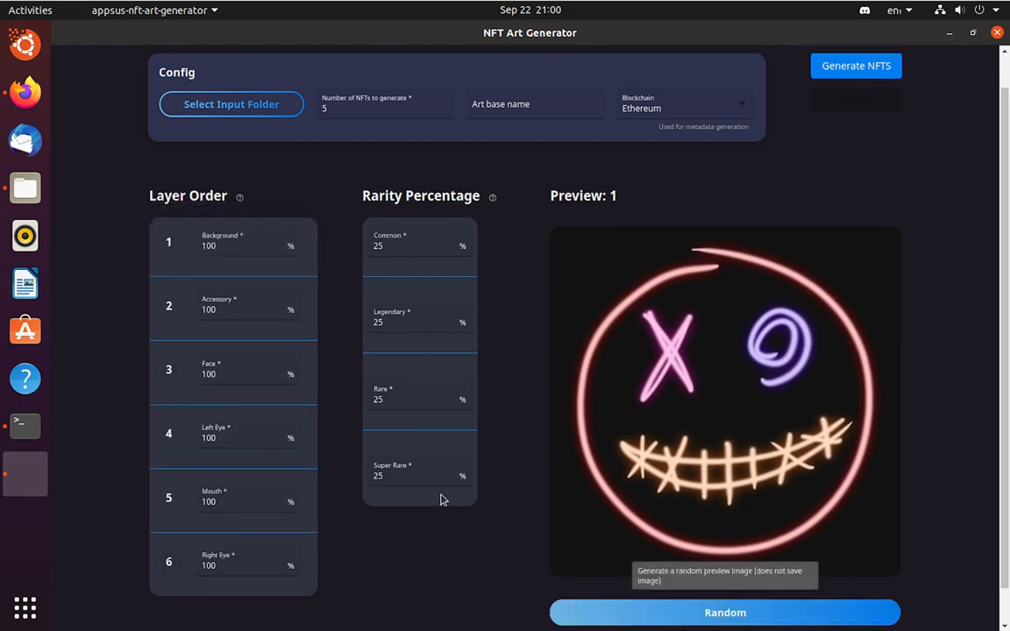
left_click(685, 611)
left_click(685, 611)
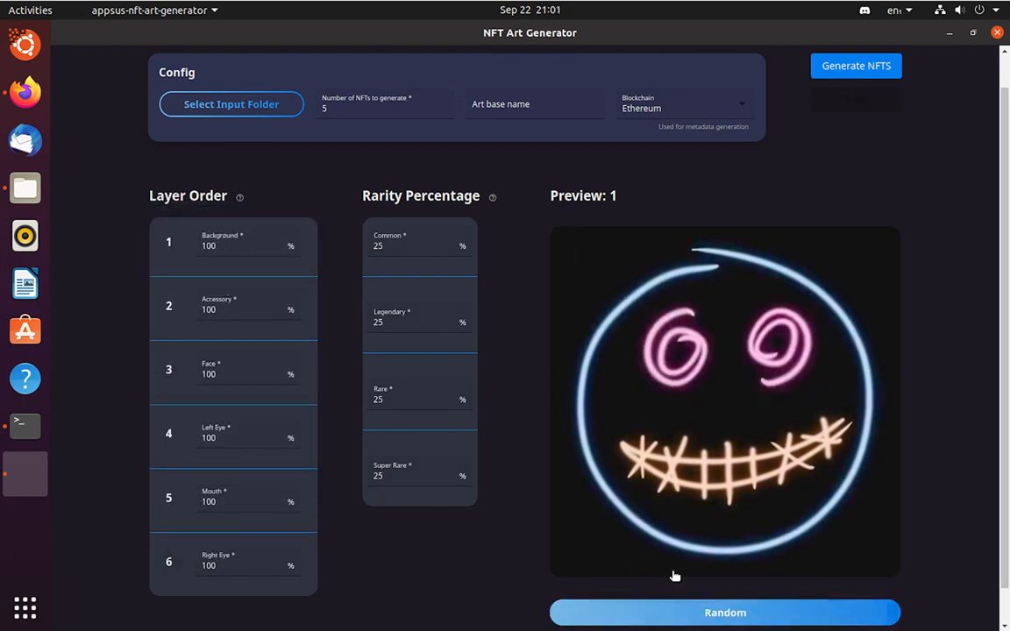
left_click(679, 611)
left_click(679, 612)
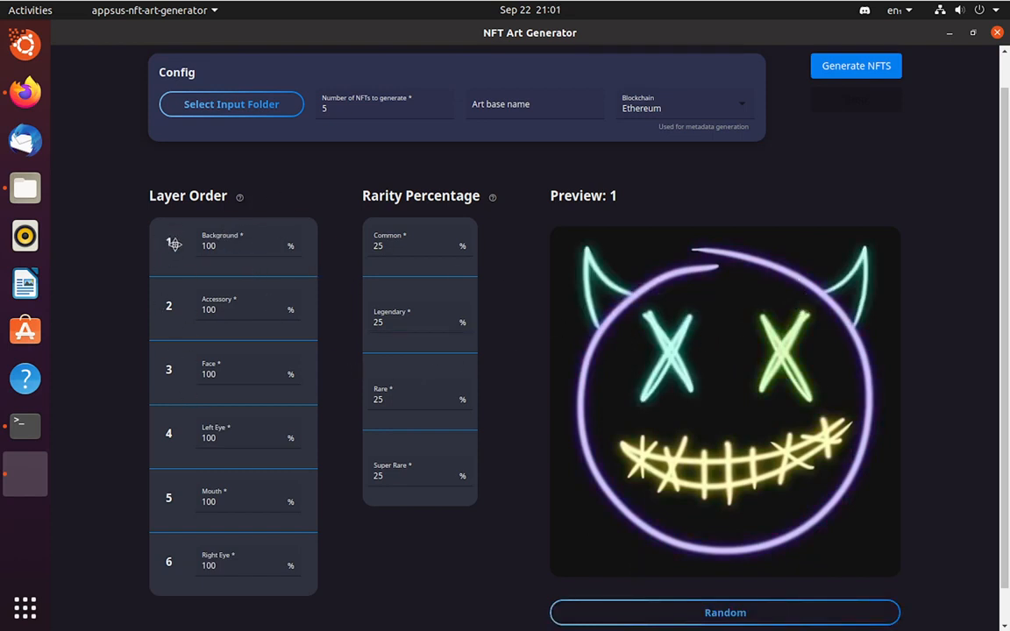
Try the Background layer lower in the layer order with random previews, and return it to first position.
left_click_drag(162, 233, 184, 385)
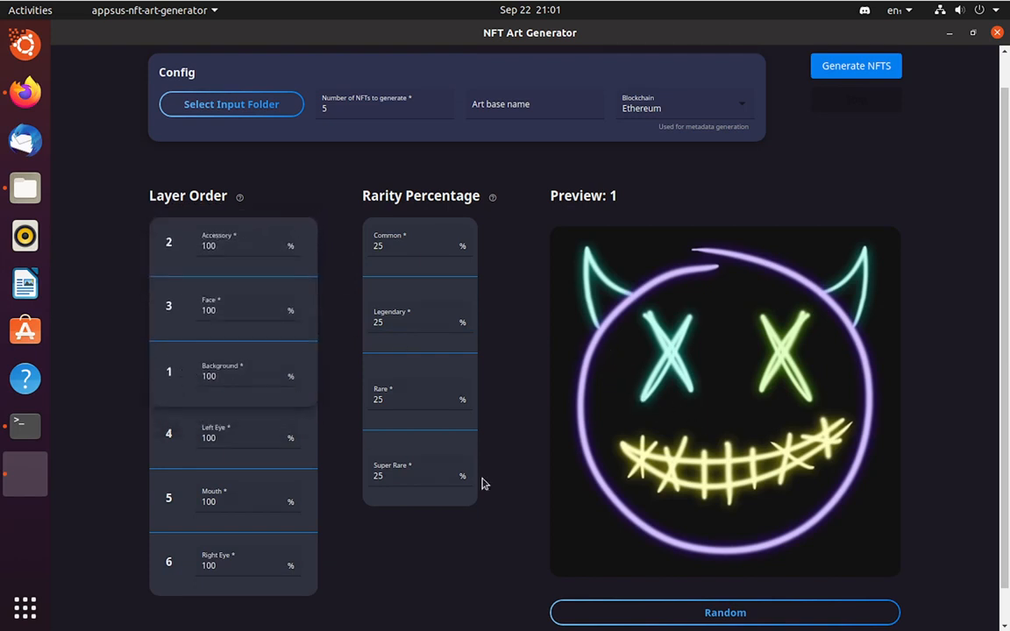
left_click(624, 612)
left_click_drag(237, 350, 176, 430)
left_click(654, 613)
left_click_drag(234, 462, 188, 238)
left_click(618, 612)
left_click(638, 611)
left_click(623, 614)
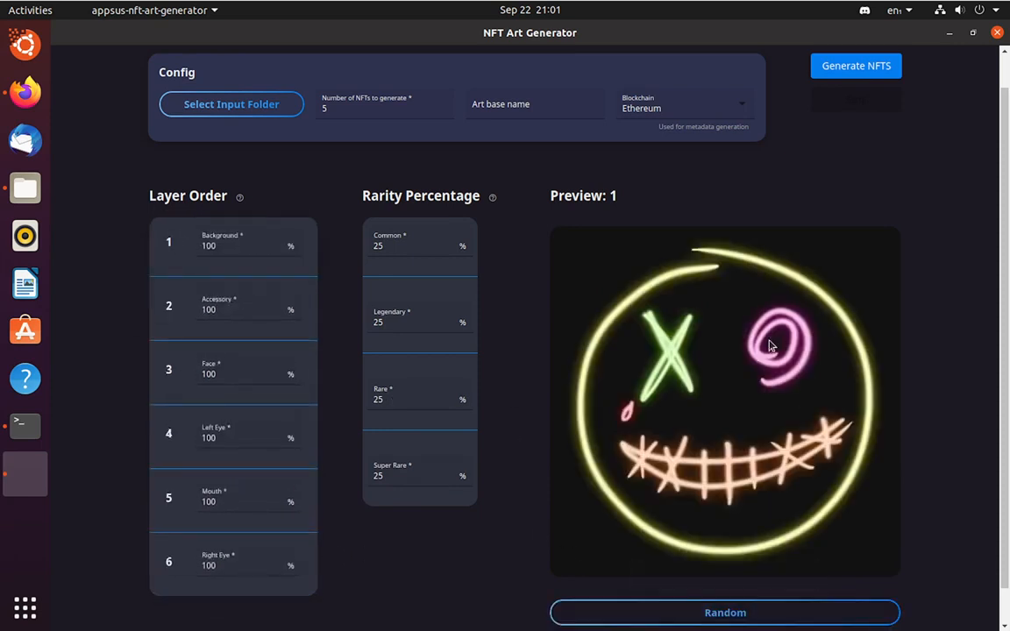
Set the Face layer's percentage to 10 and generate a series of random previews to test it.
left_click(717, 618)
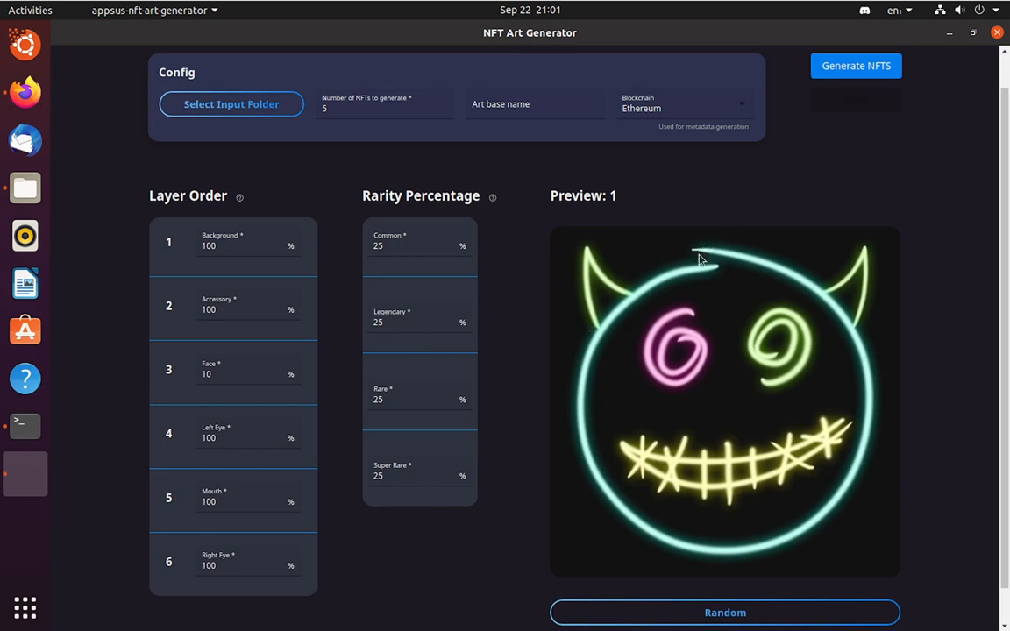
left_click(689, 613)
left_click(688, 613)
left_click(688, 613)
left_click(688, 613)
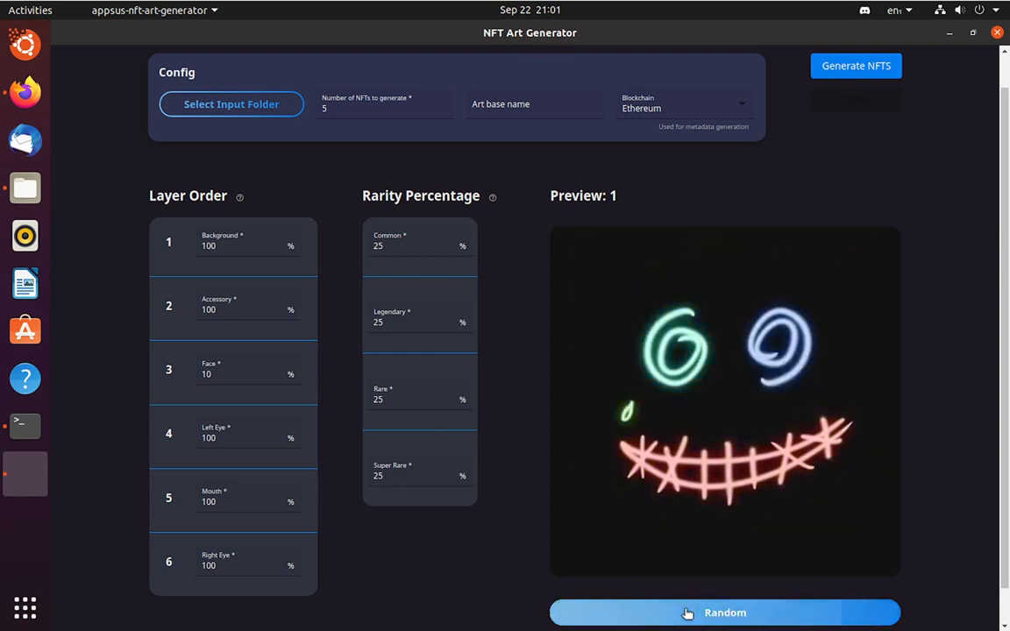
left_click(689, 613)
left_click(689, 613)
left_click(688, 613)
left_click(688, 612)
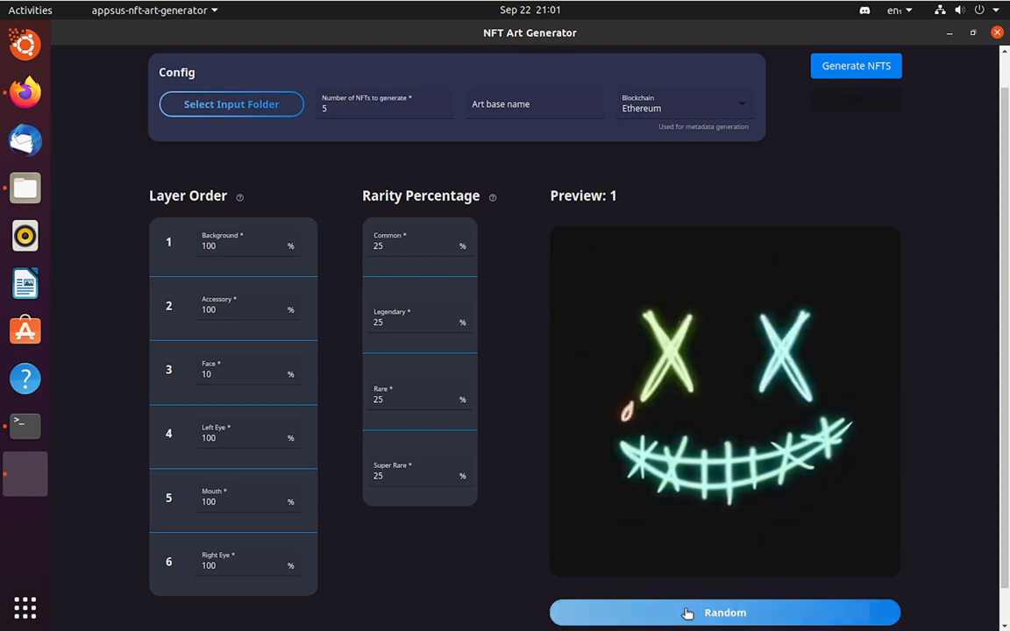
left_click(689, 613)
left_click(688, 613)
left_click(688, 613)
left_click(689, 614)
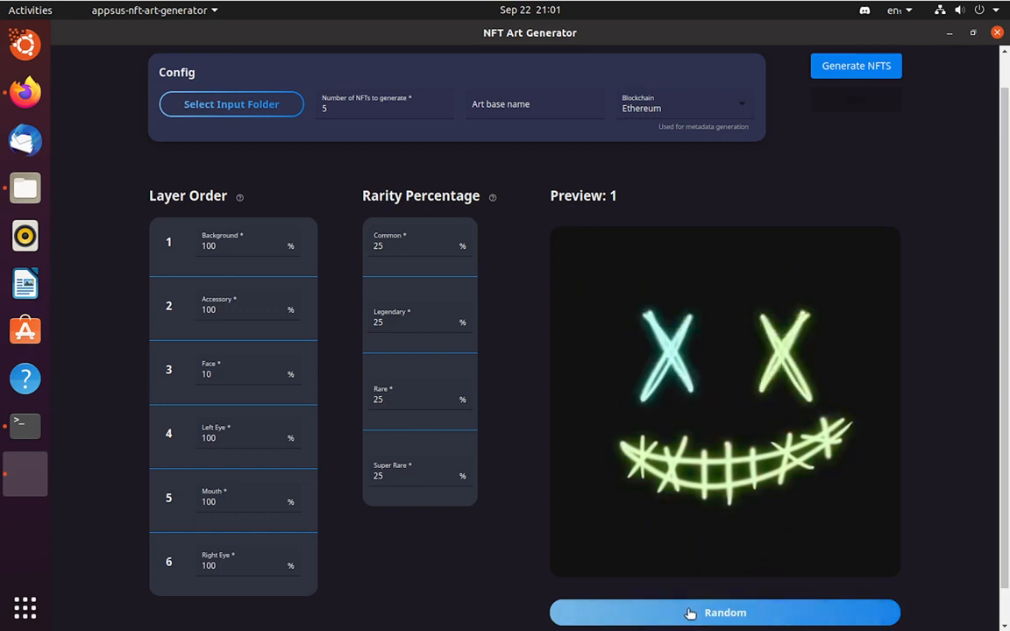
left_click(690, 615)
left_click(688, 614)
left_click(675, 613)
Restore the Face layer's percentage to 100 and generate a random preview.
left_click(244, 372)
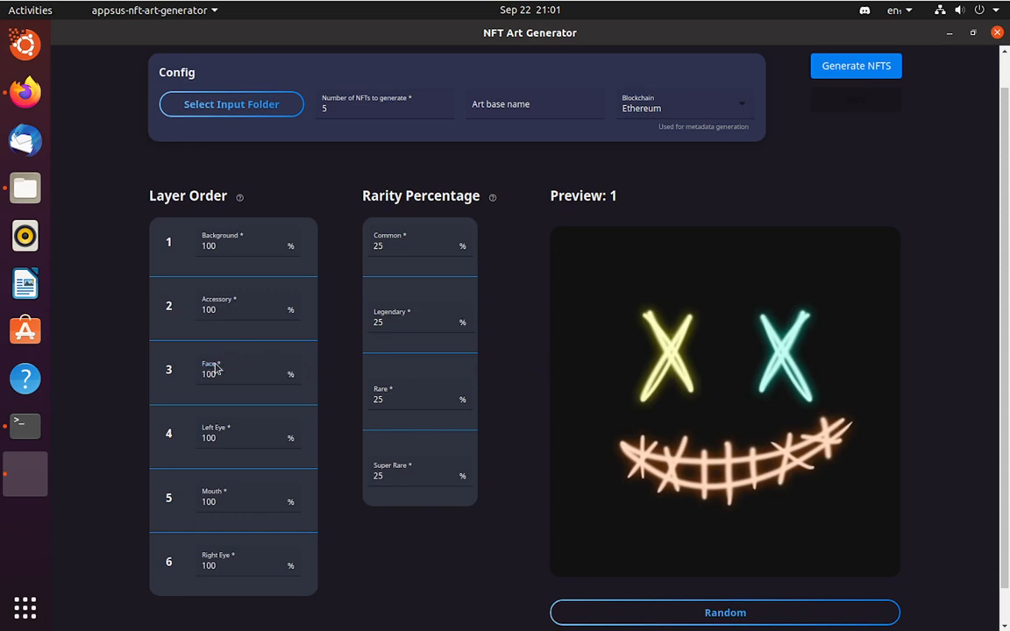
left_click(706, 613)
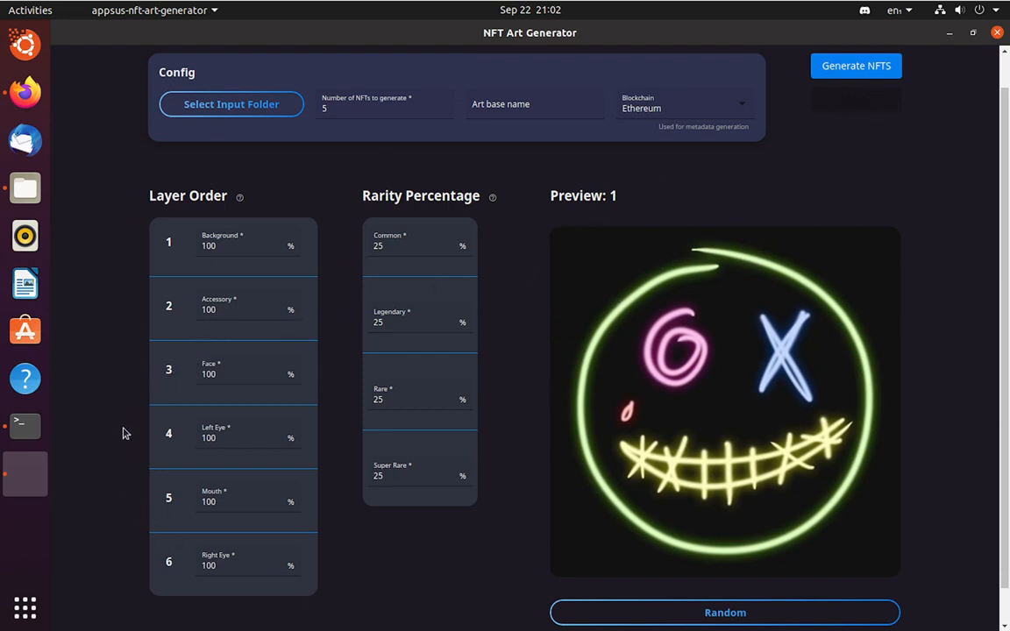
left_click(210, 433)
left_click(503, 445)
left_click(418, 247)
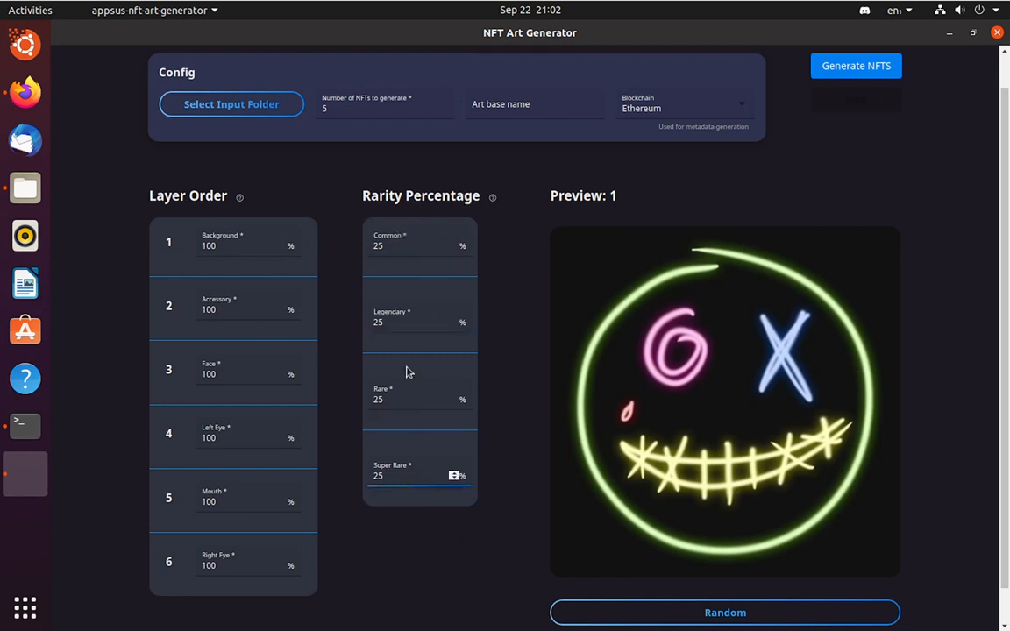
left_click(396, 474)
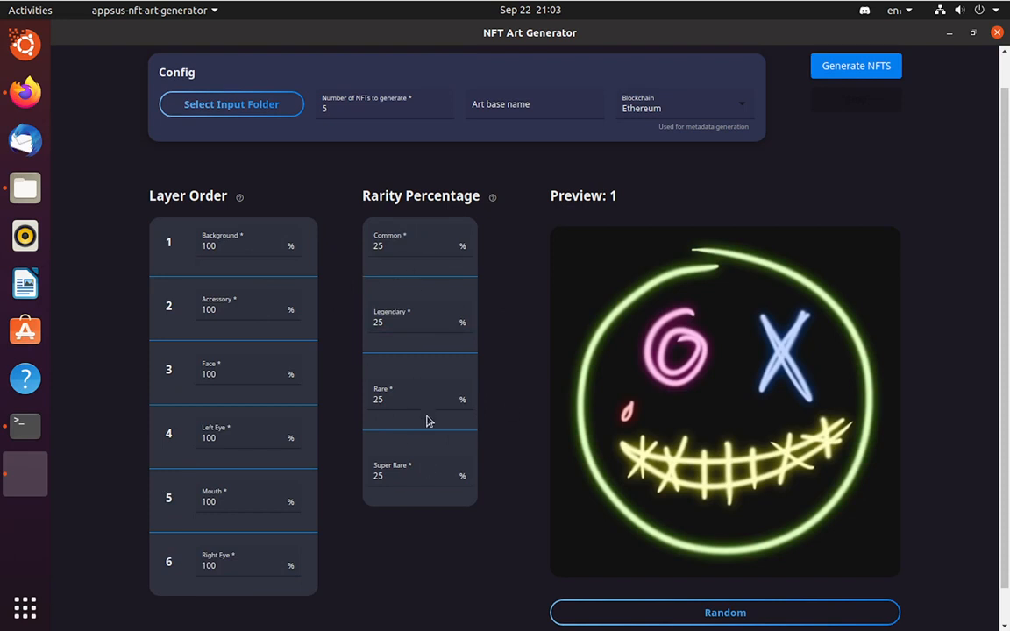
left_click(371, 240)
Set the number of NFTs to generate to 50.
left_click(349, 102)
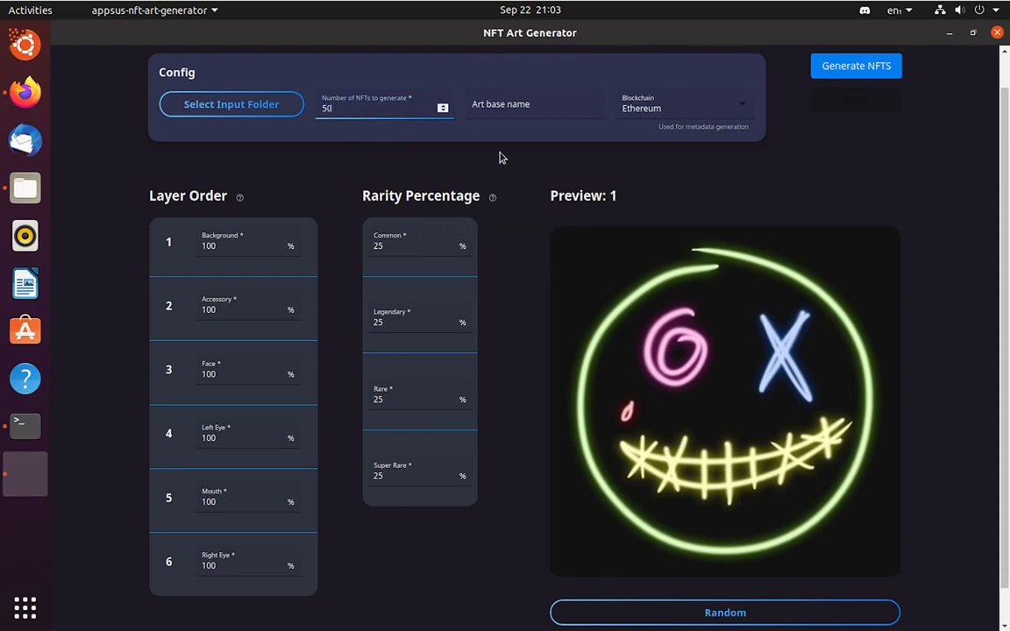
type("0")
left_click(537, 191)
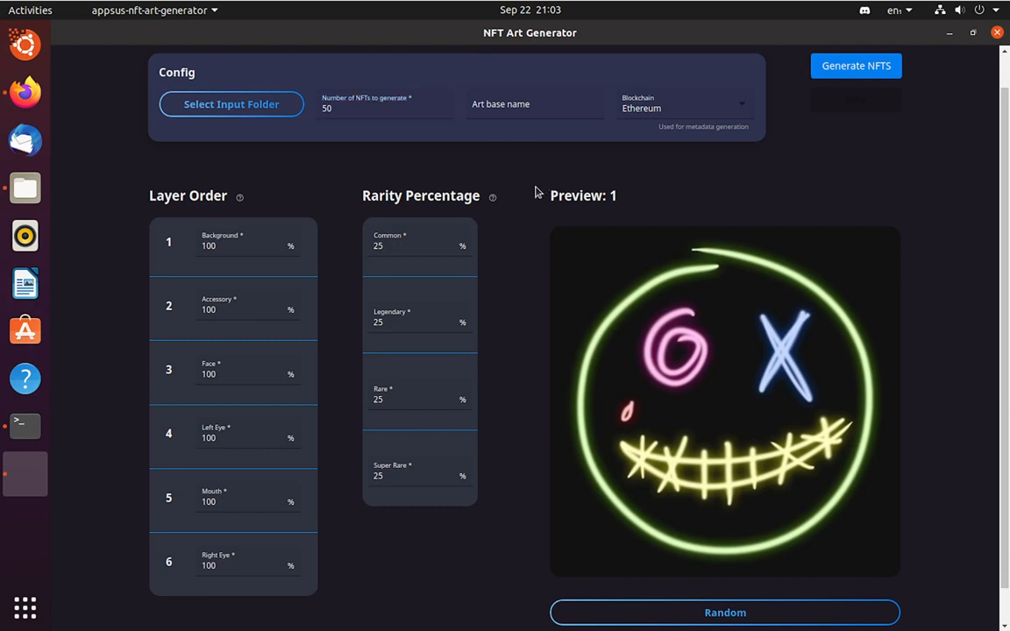
Set the art base name to Name, and check the blockchain options while keeping Ethereum.
left_click(503, 108)
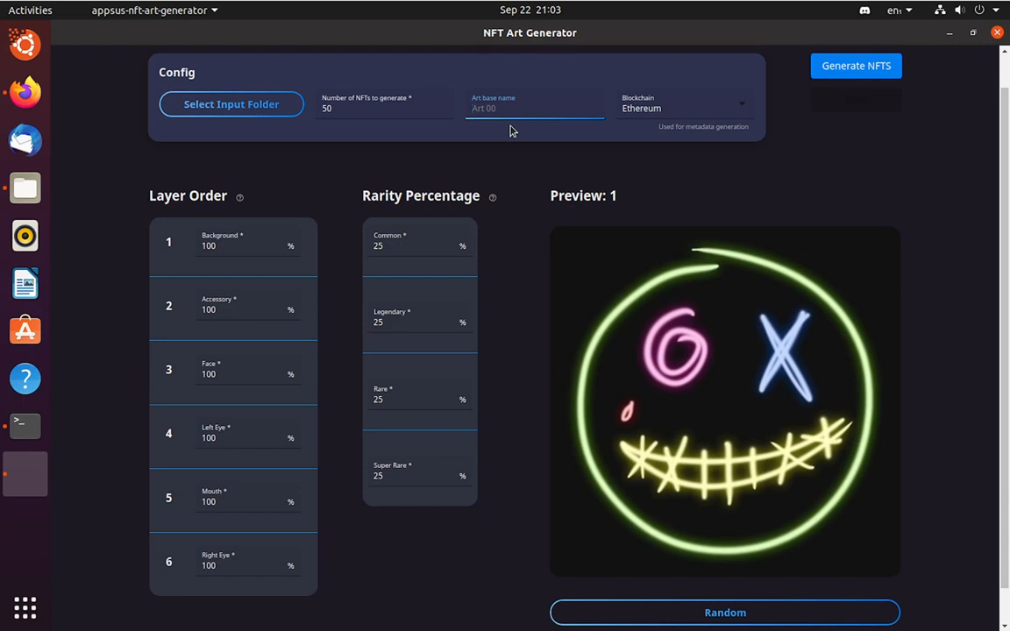
type("Name")
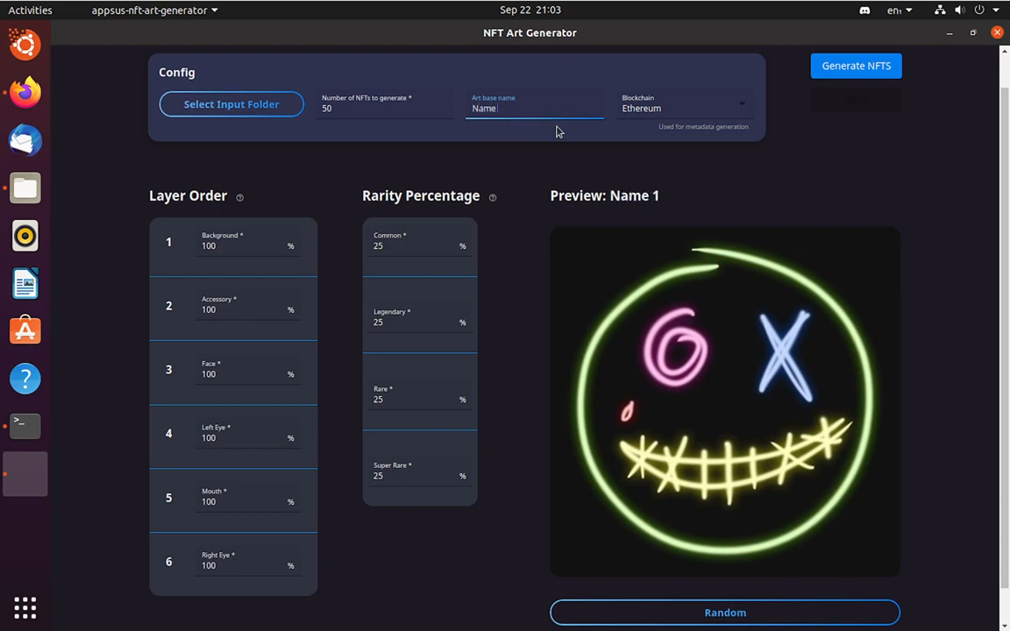
left_click_drag(611, 195, 653, 208)
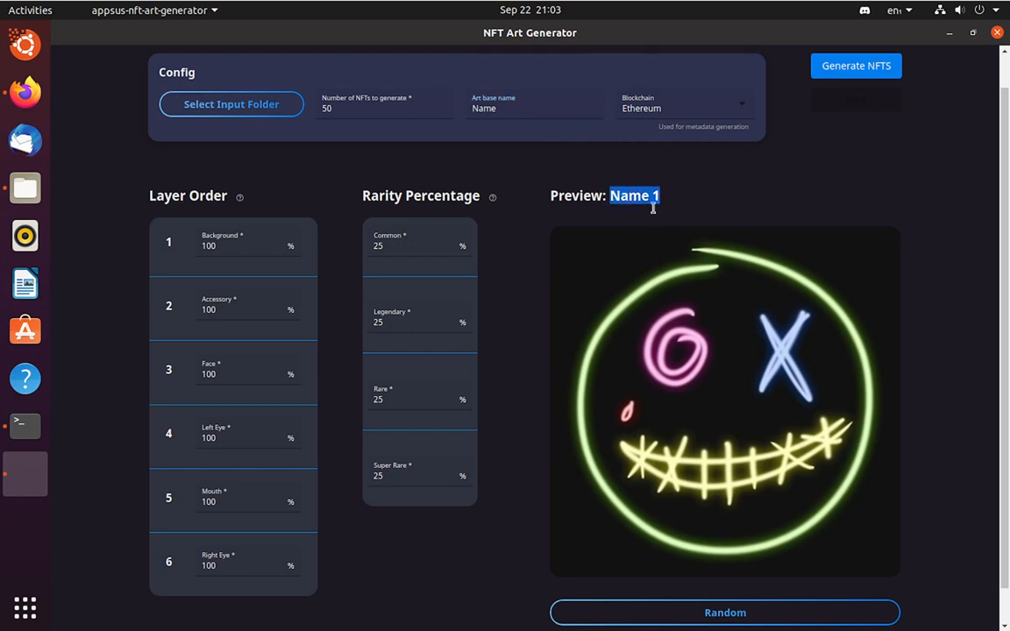
left_click(656, 108)
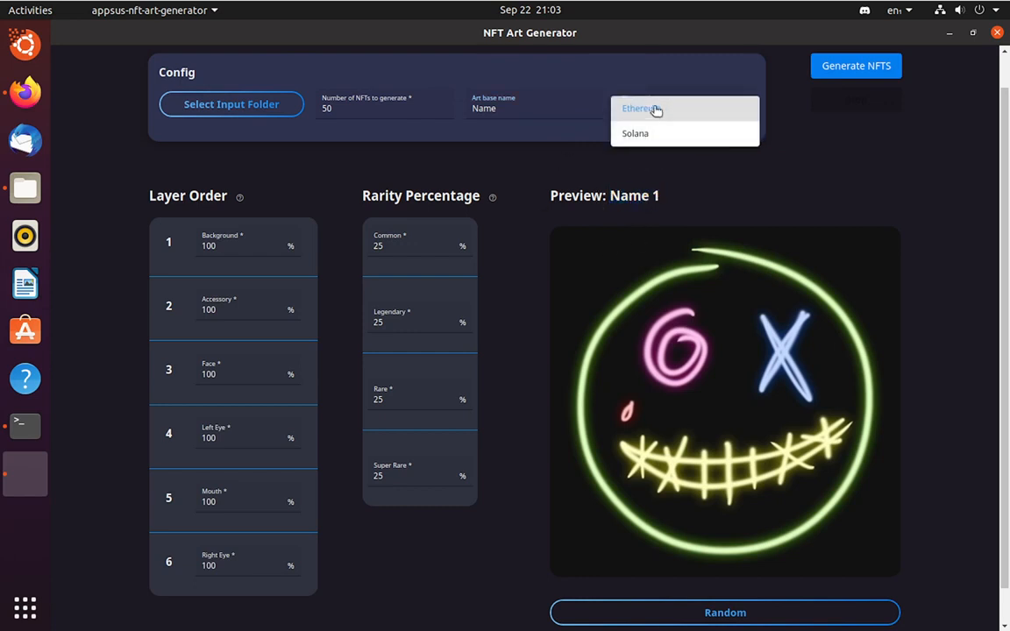
left_click(653, 83)
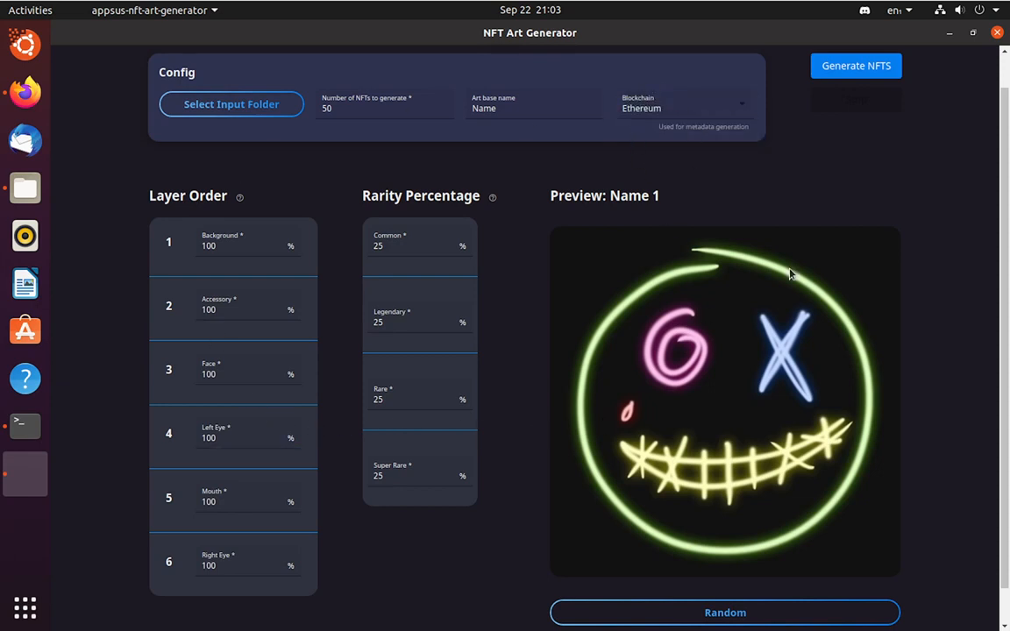
Generate the NFT collection, and minimize the generator window to reach the output folder on the desktop.
left_click(857, 73)
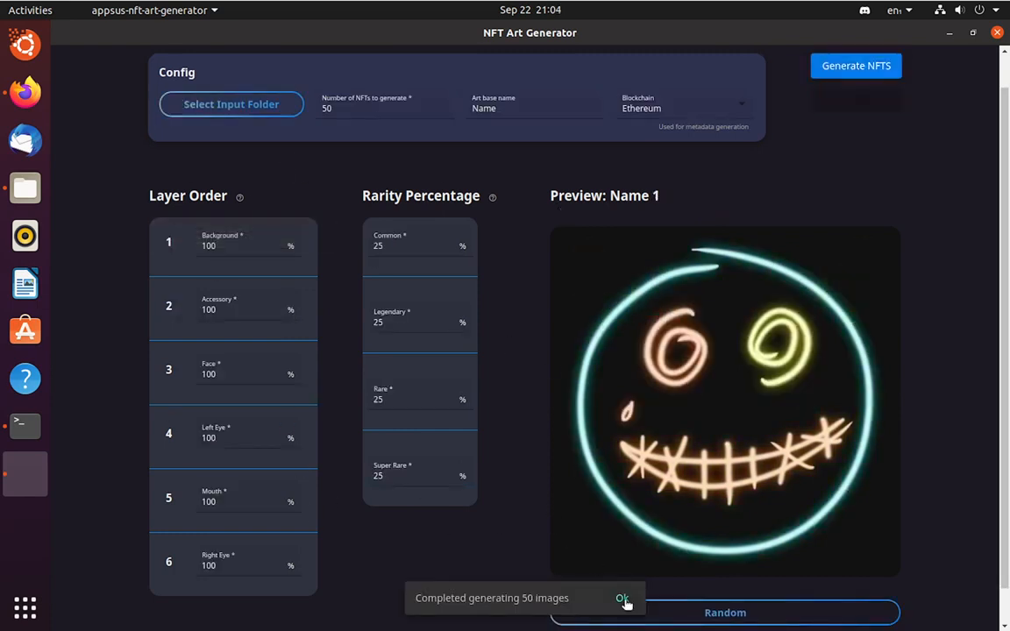
left_click(623, 600)
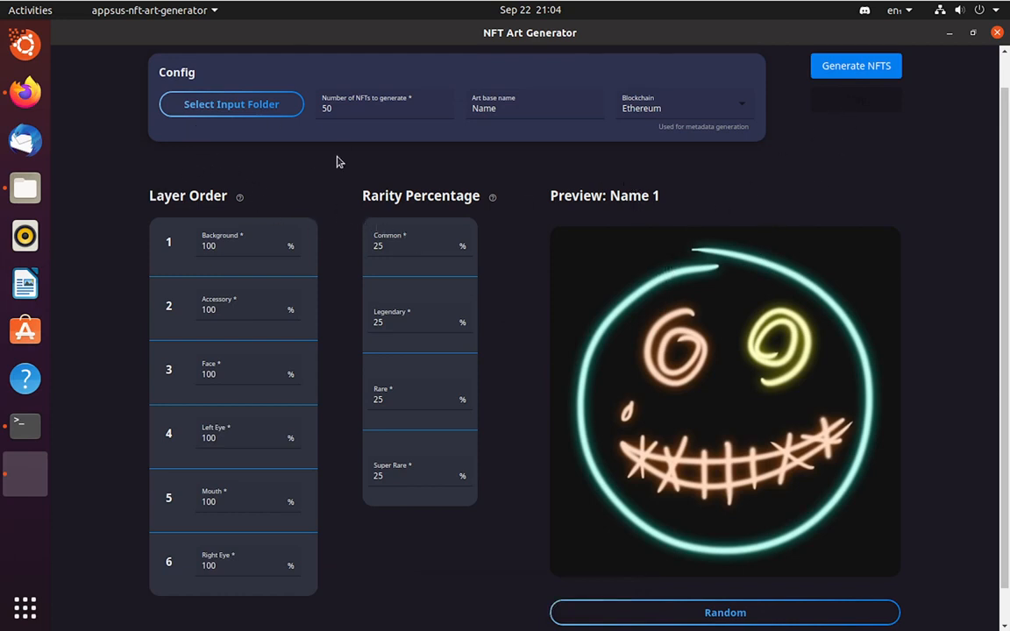
left_click(950, 35)
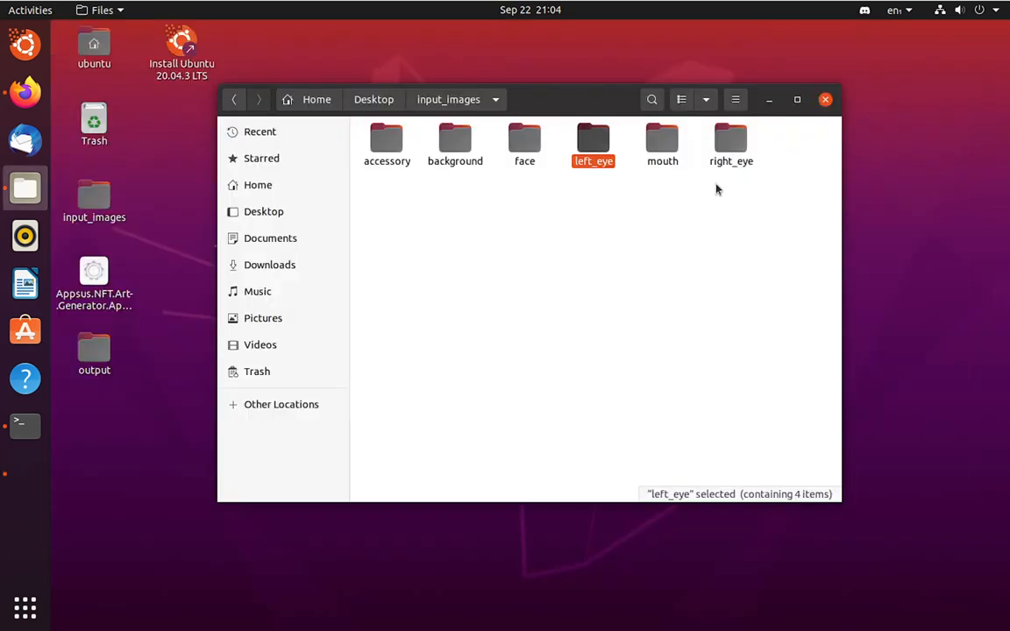
left_click(157, 202)
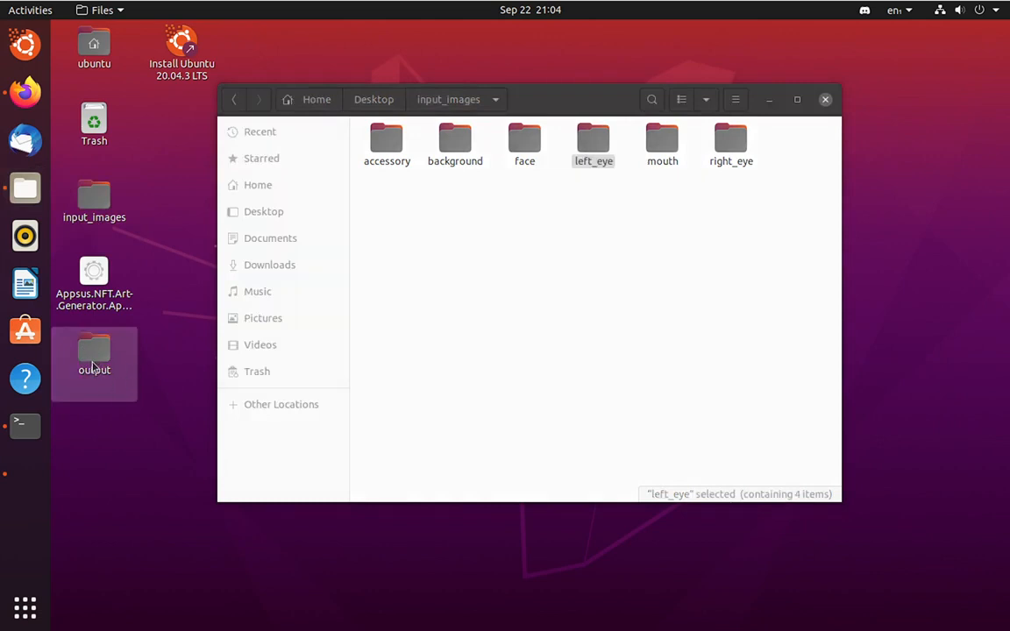
Open the output folder on the desktop and browse the generated pictures in its images folder.
double_click(94, 360)
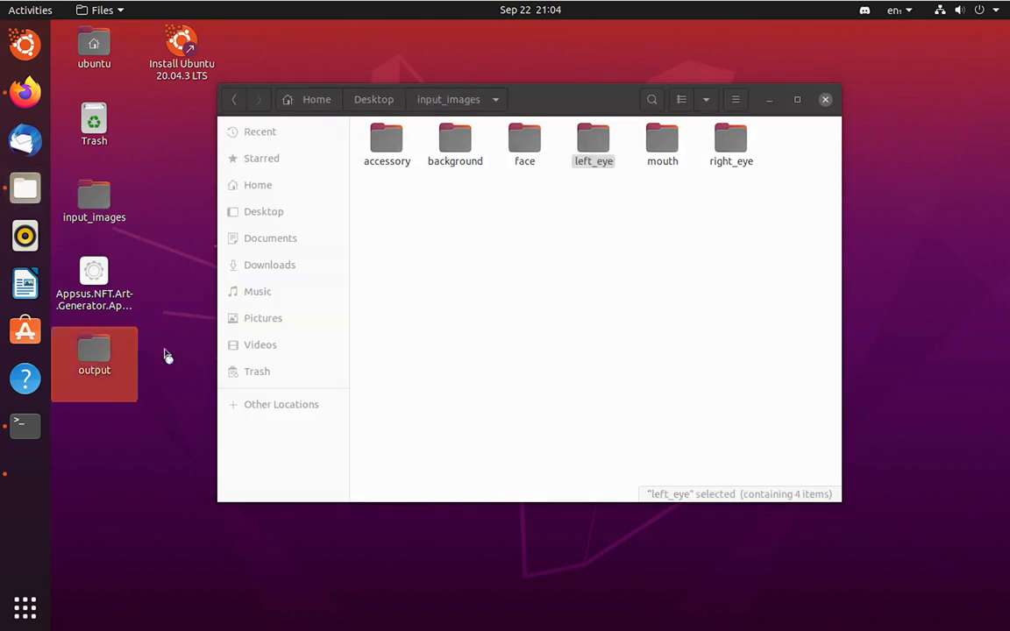
left_click(771, 101)
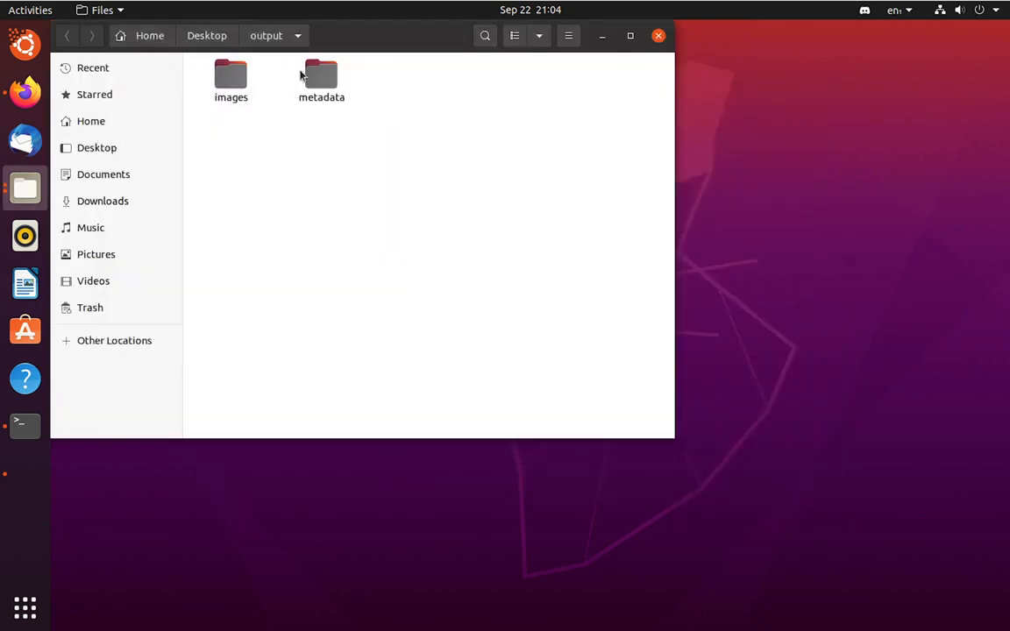
left_click(232, 83)
left_click(334, 75)
left_click(231, 74)
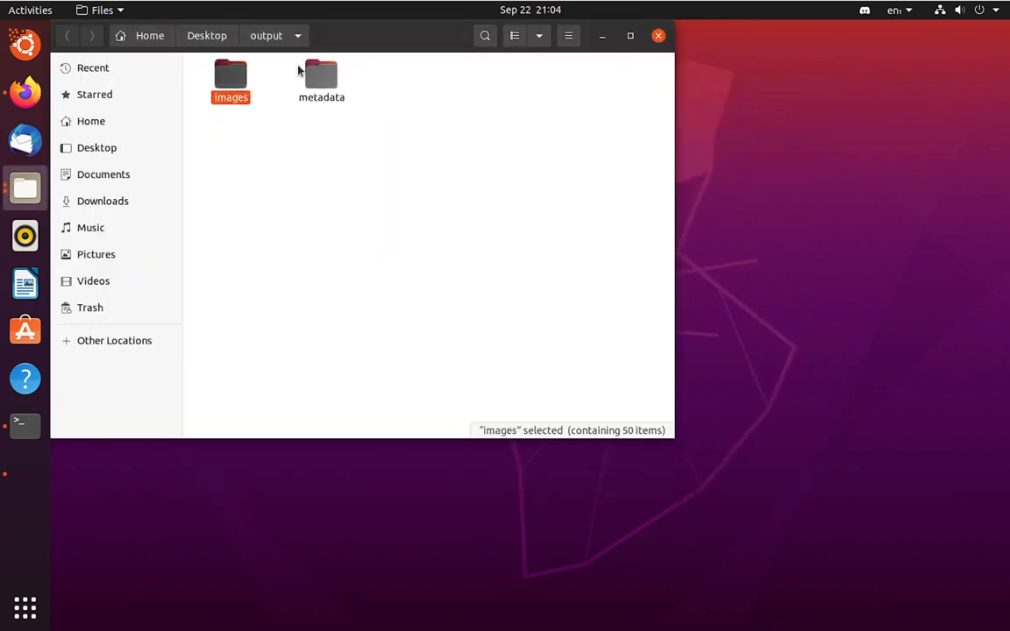
left_click(330, 74)
double_click(230, 77)
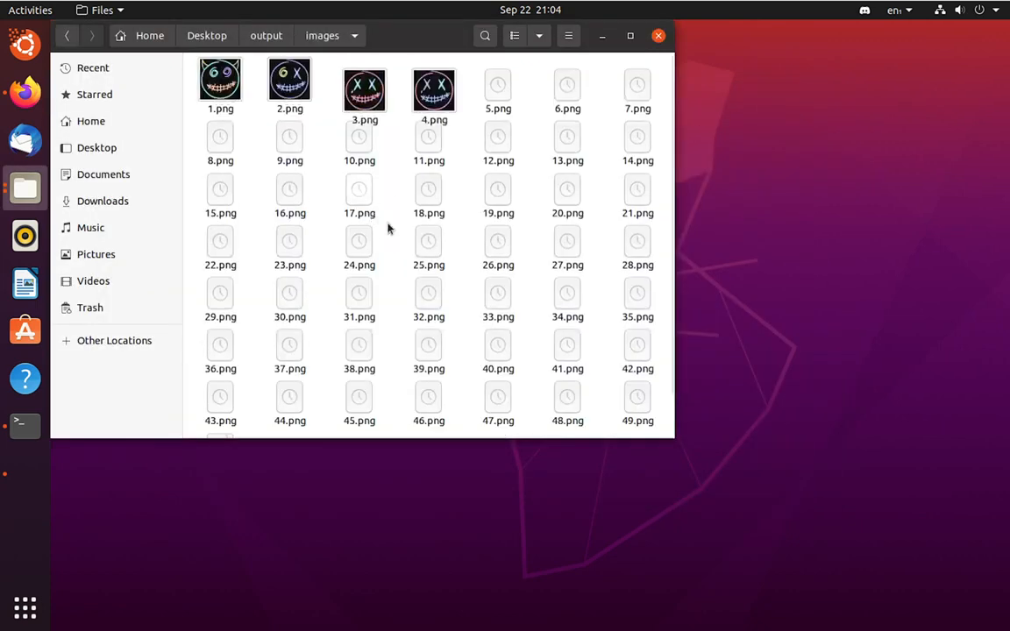
scroll(622, 351, "down", 3)
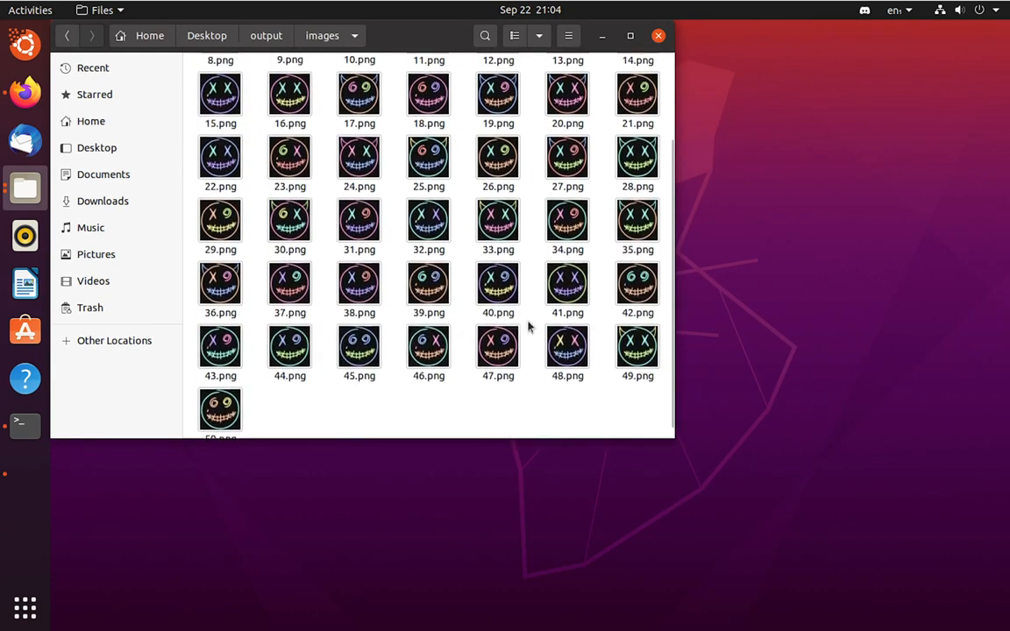
scroll(534, 287, "up", 1)
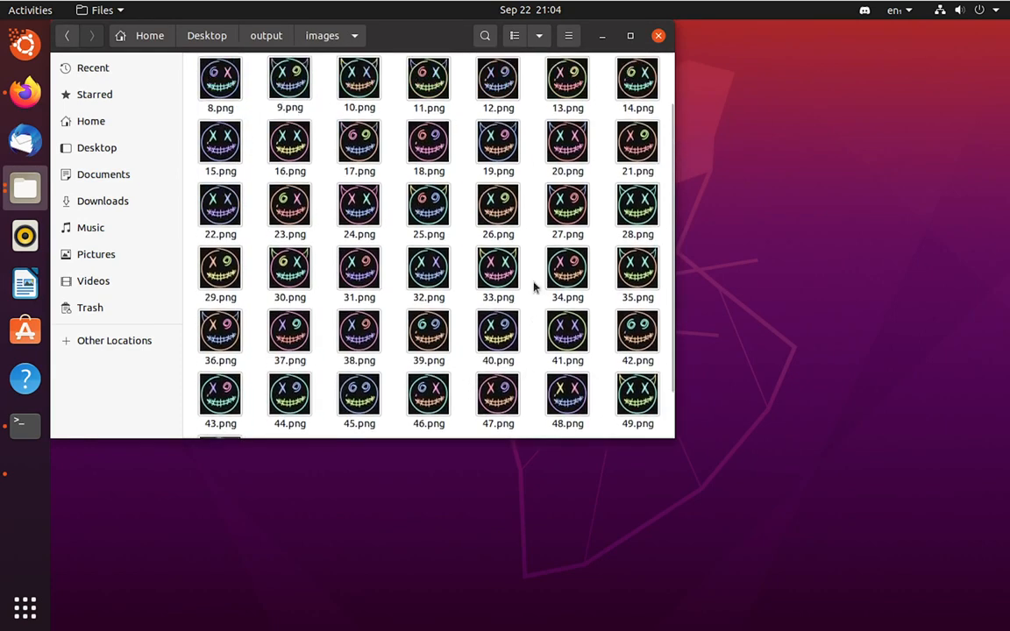
Open 1.json from the output's metadata folder in Text Editor, and close it after viewing.
left_click(270, 40)
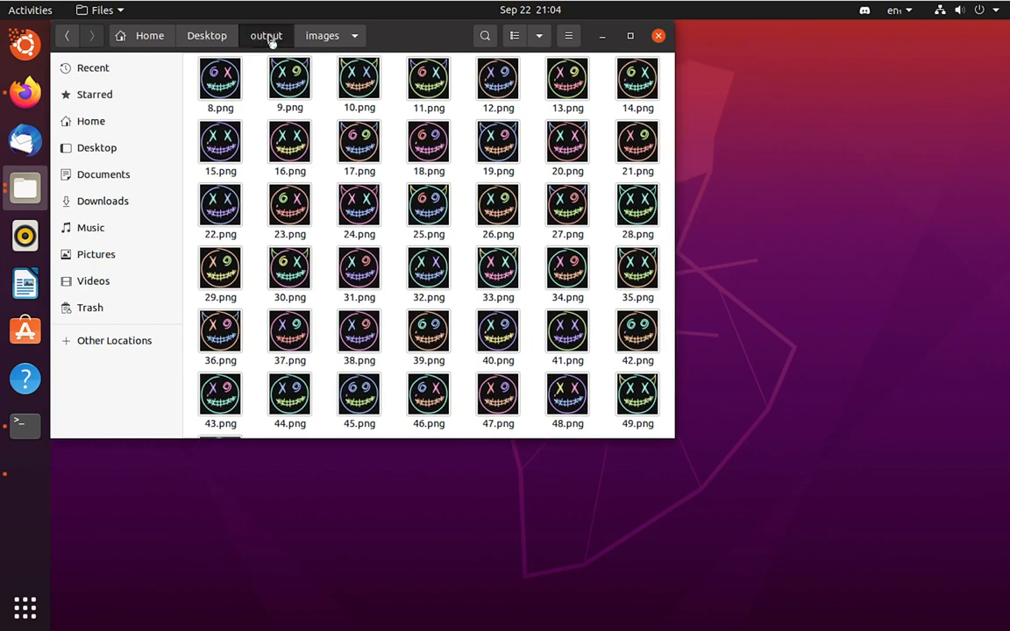
double_click(288, 70)
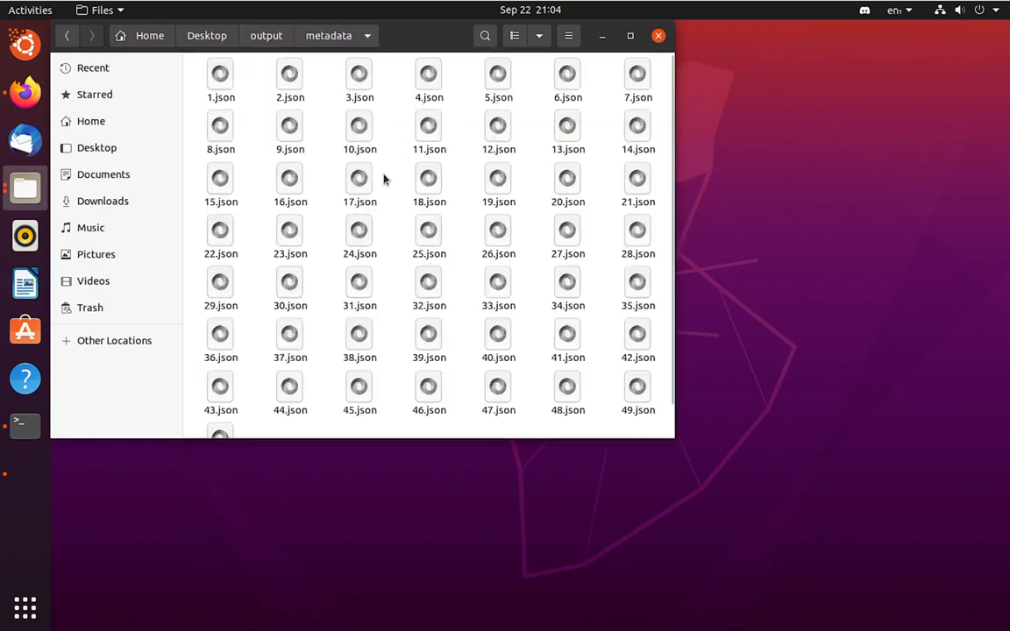
right_click(223, 76)
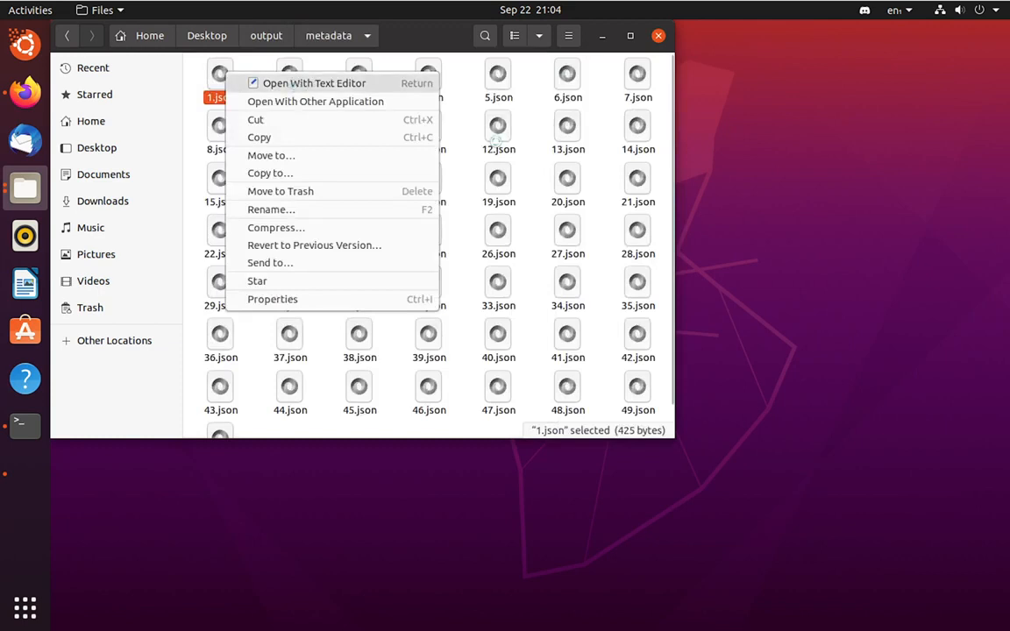
left_click(296, 83)
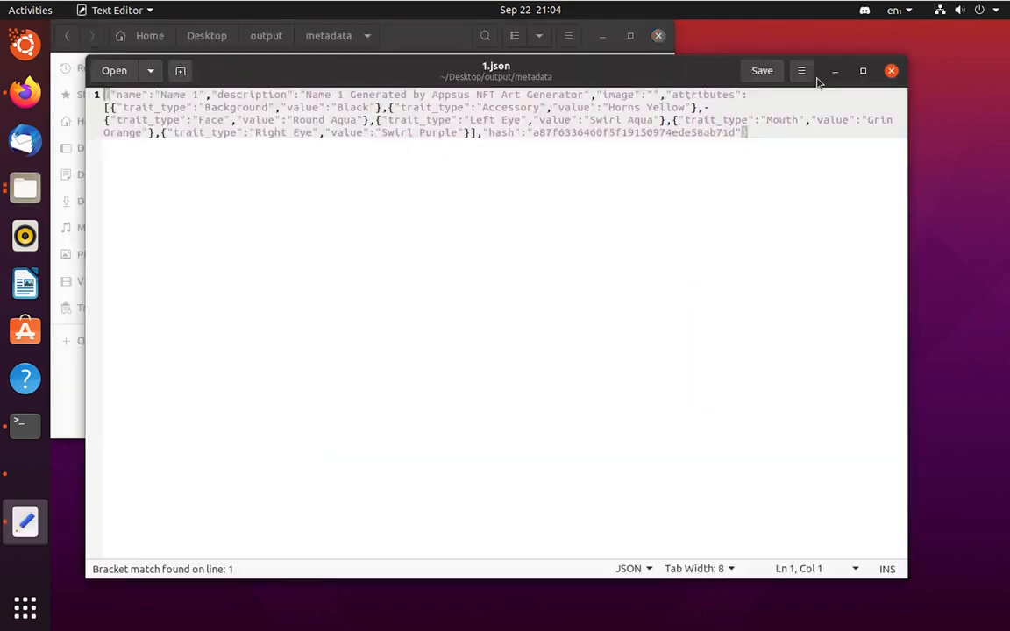
left_click(891, 70)
Look at the generated images folder once more and return to the output folder.
left_click(266, 36)
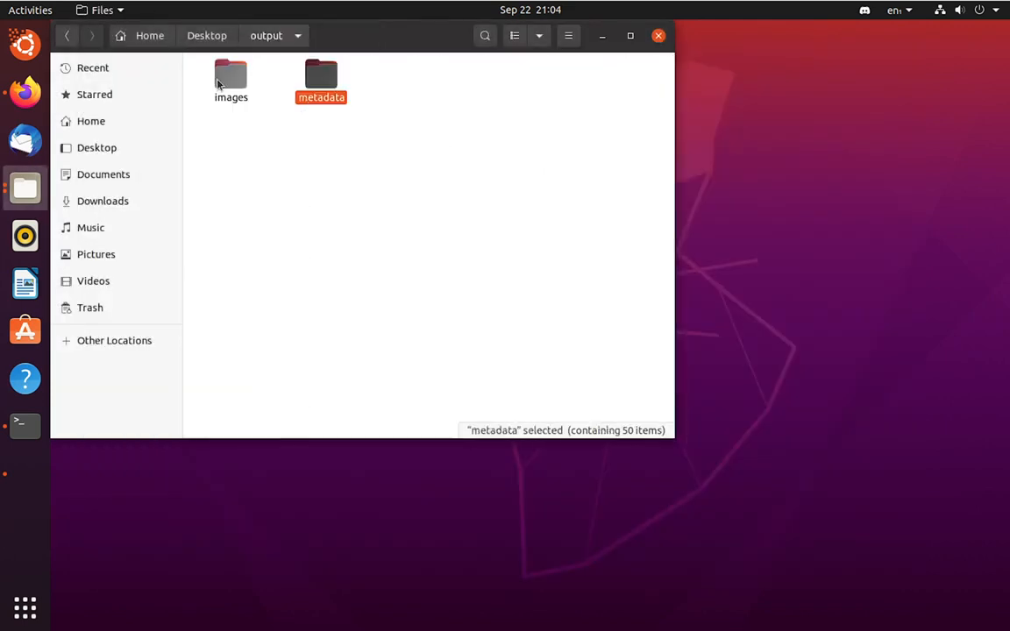
double_click(228, 76)
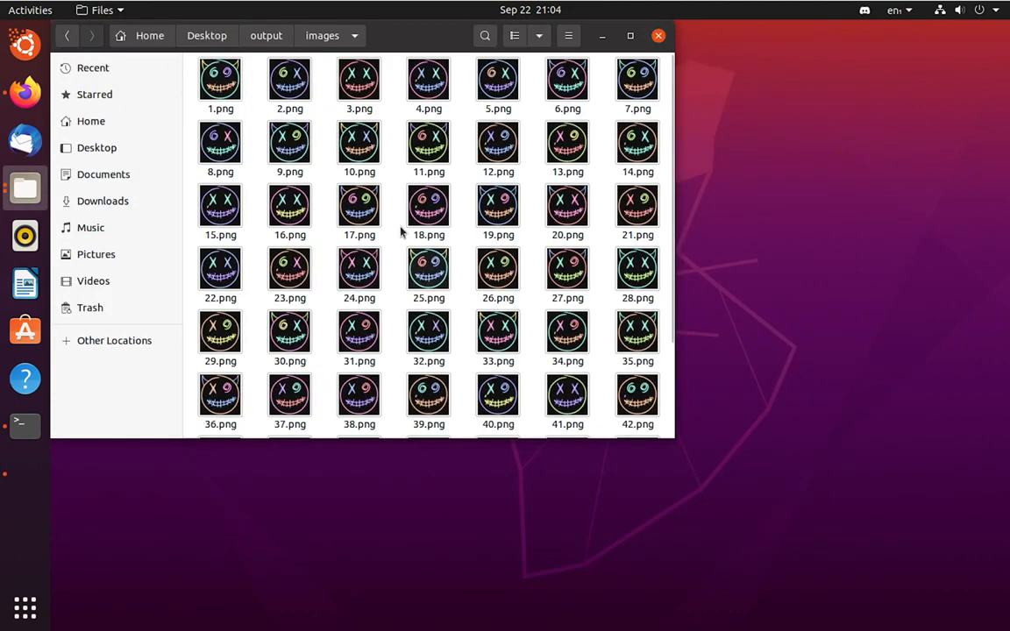
left_click(309, 38)
left_click(256, 40)
left_click(259, 43)
Examine the base name in the name entry of the metadata file 1.json, and close the file.
double_click(321, 77)
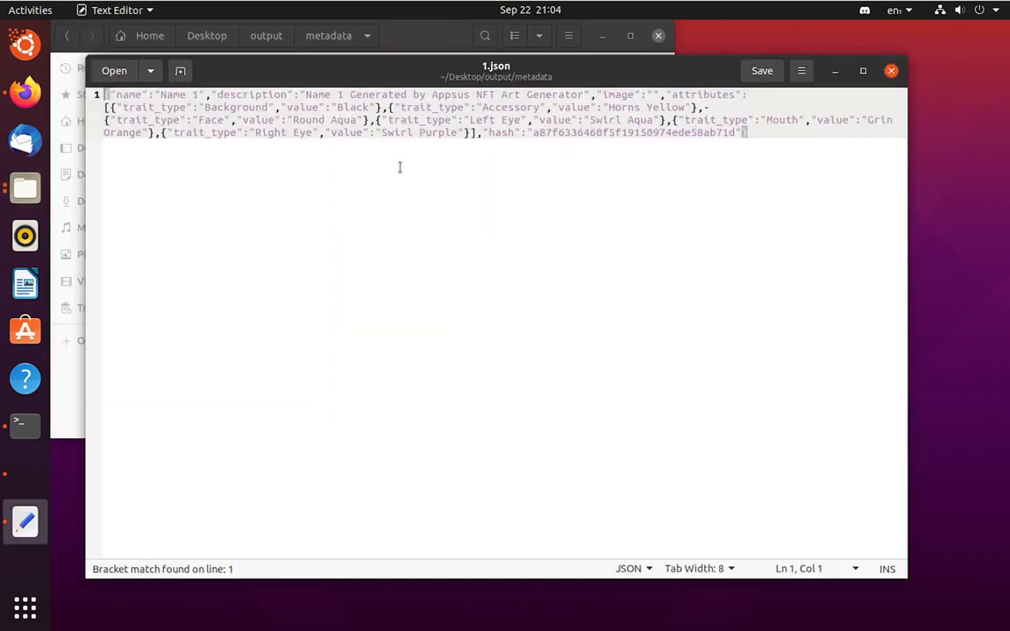
left_click(399, 167)
left_click(282, 132)
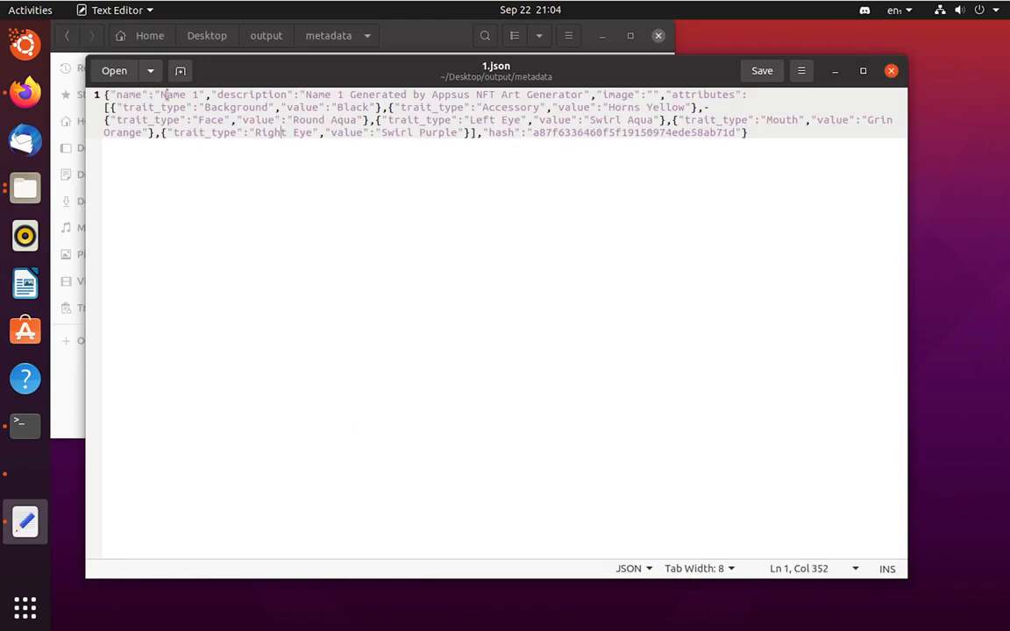
left_click_drag(161, 94, 193, 93)
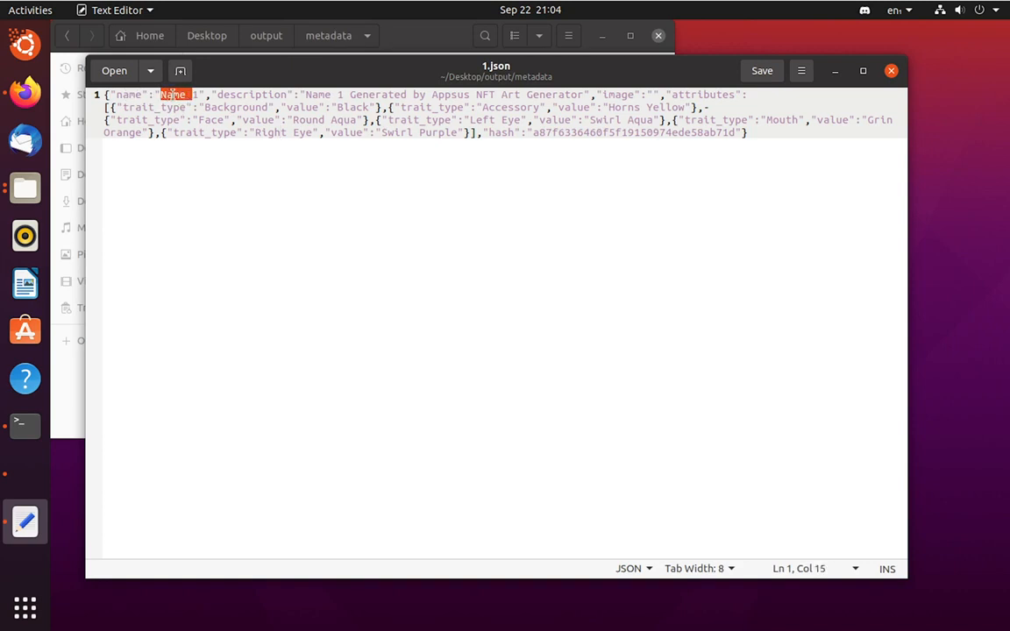
left_click(313, 166)
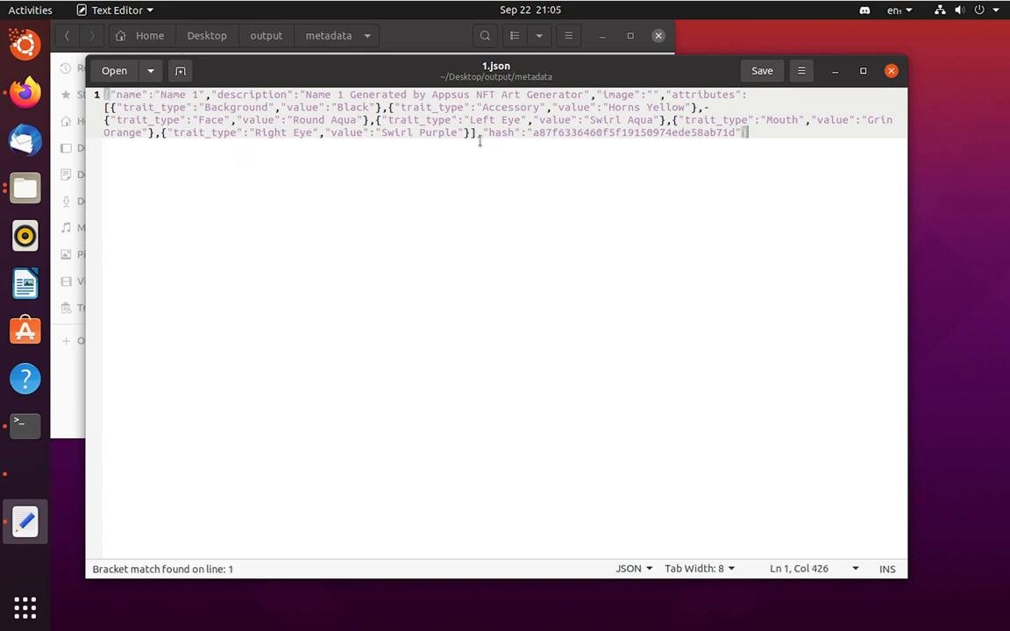
left_click(891, 70)
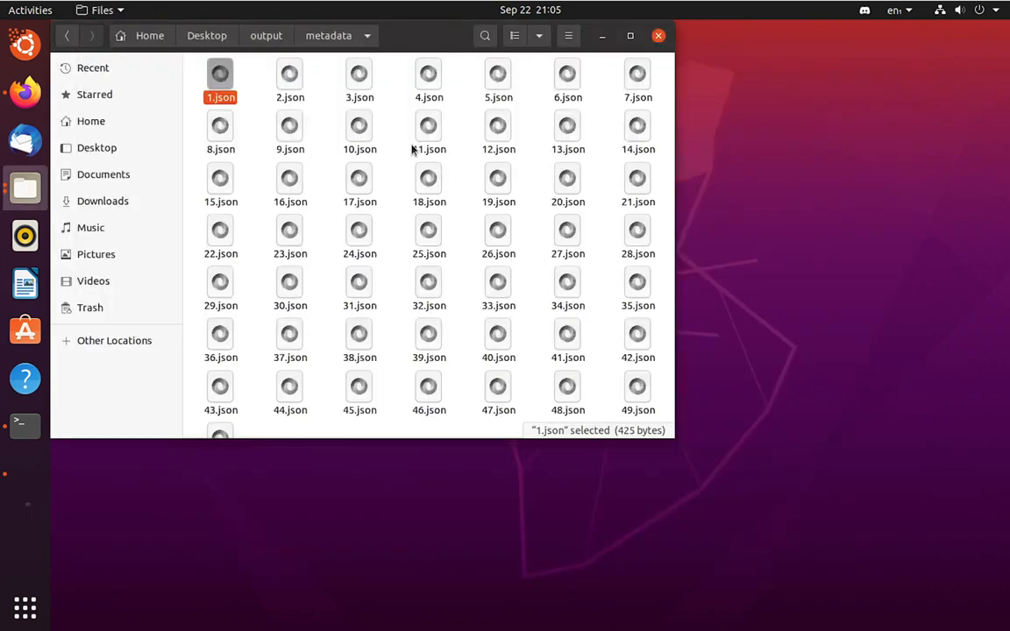
Go to the Desktop folder, move the file window clear of the desktop icons, and open input_images.
left_click(207, 35)
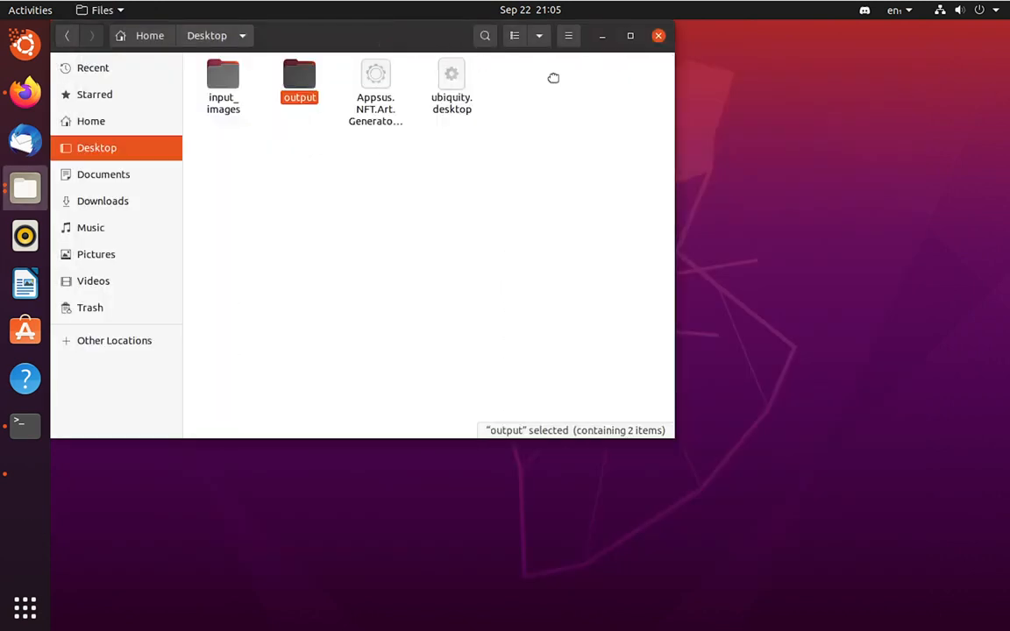
left_click_drag(430, 33, 615, 83)
left_click(404, 132)
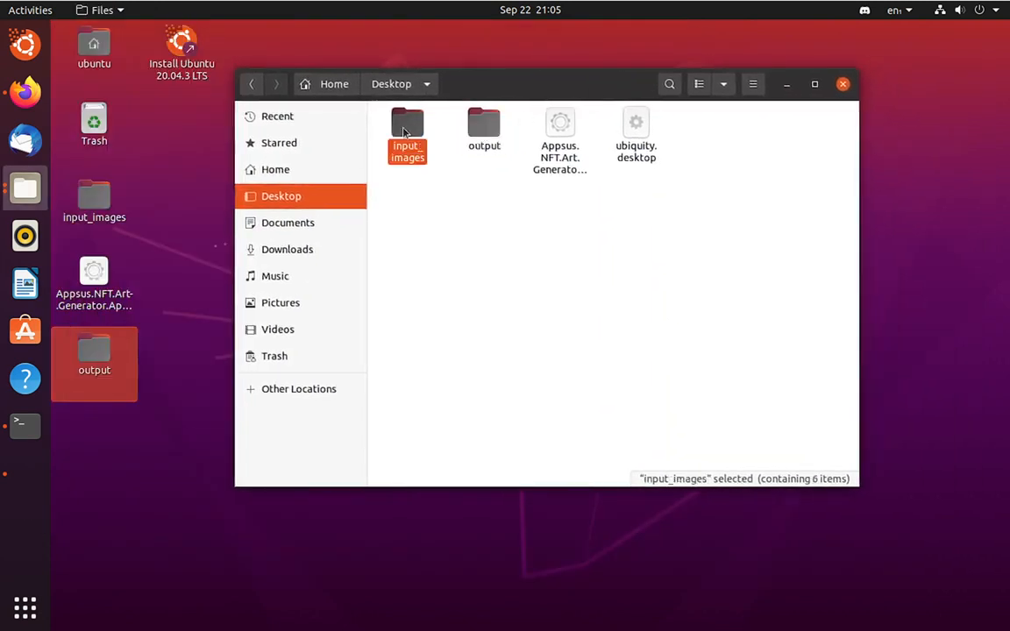
double_click(407, 137)
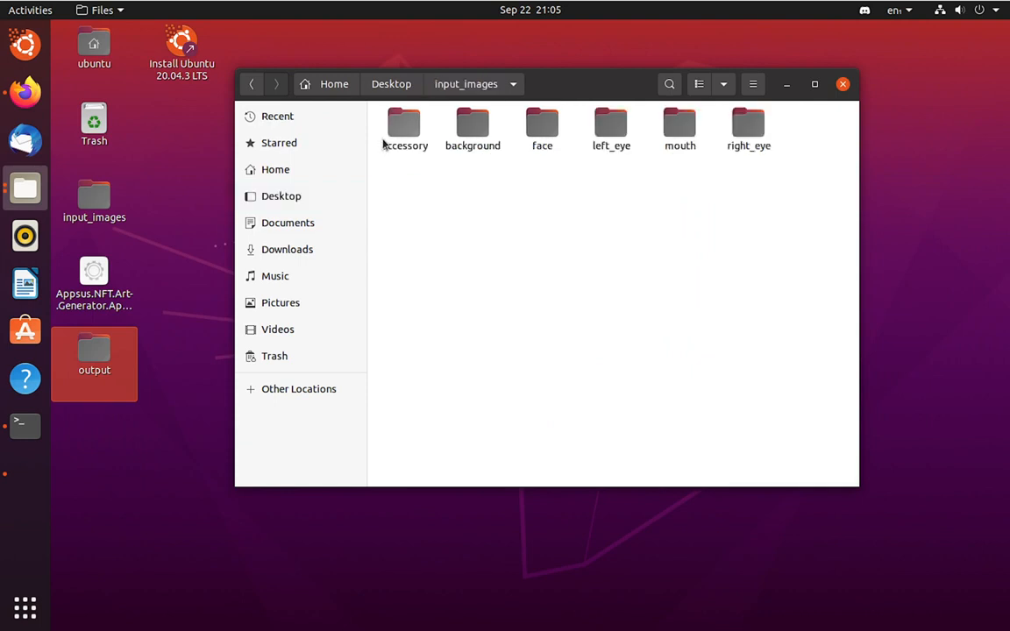
Examine the file naming of tear_tattoo_red.png in the accessory layer's legendary folder, and return to the accessory folder.
left_click(404, 132)
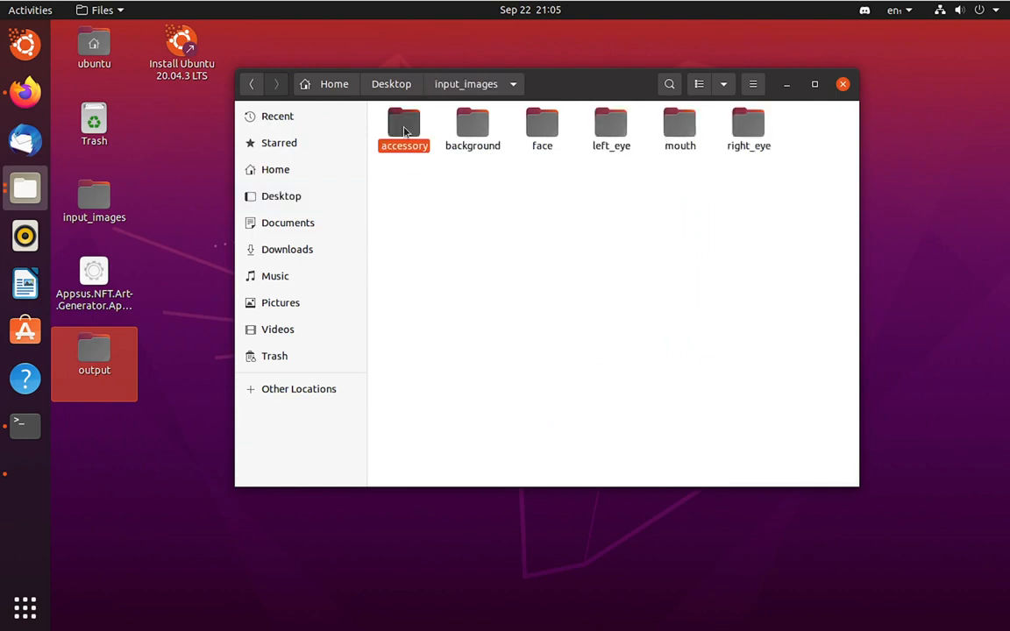
double_click(408, 131)
left_click(482, 130)
double_click(482, 131)
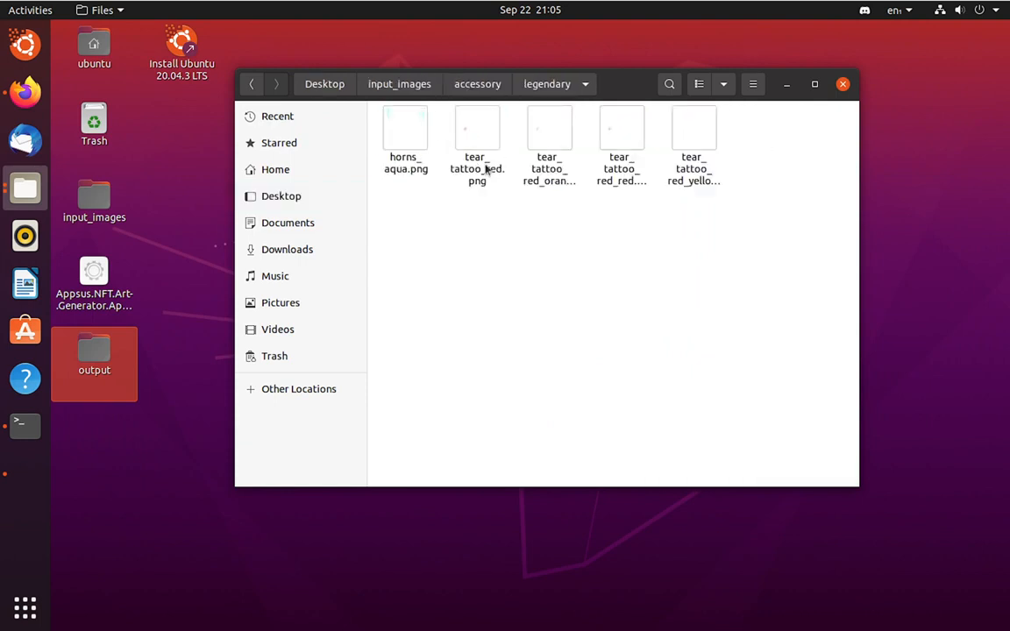
left_click(481, 176)
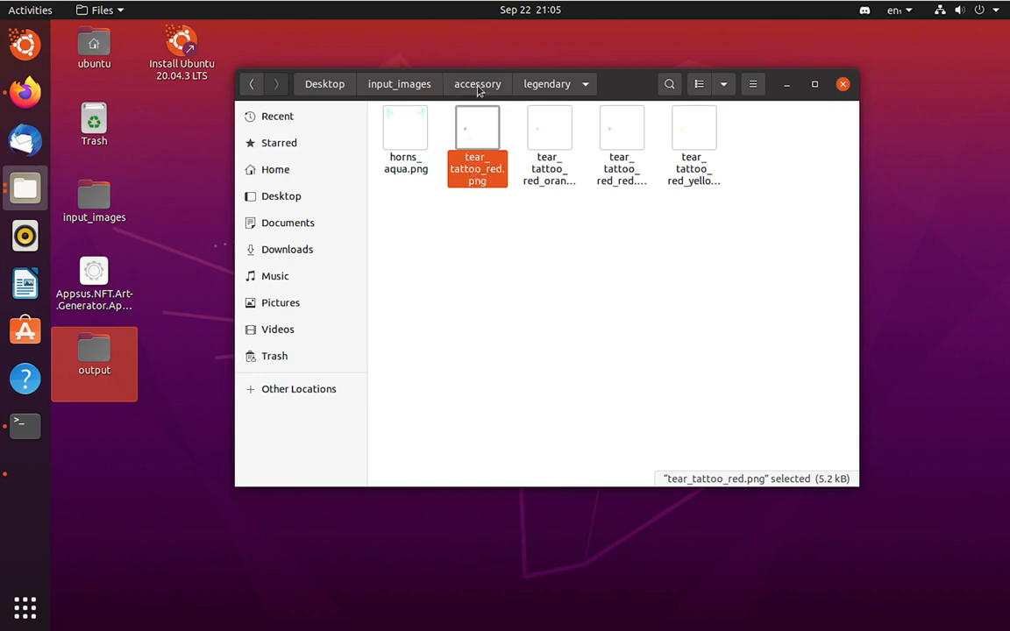
left_click(478, 88)
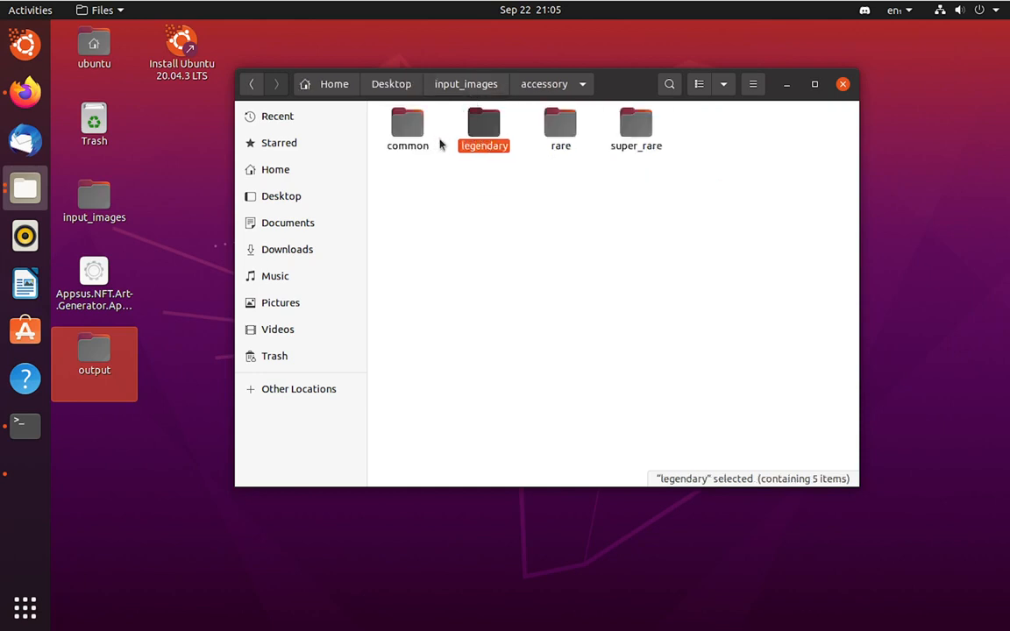
right_click(505, 114)
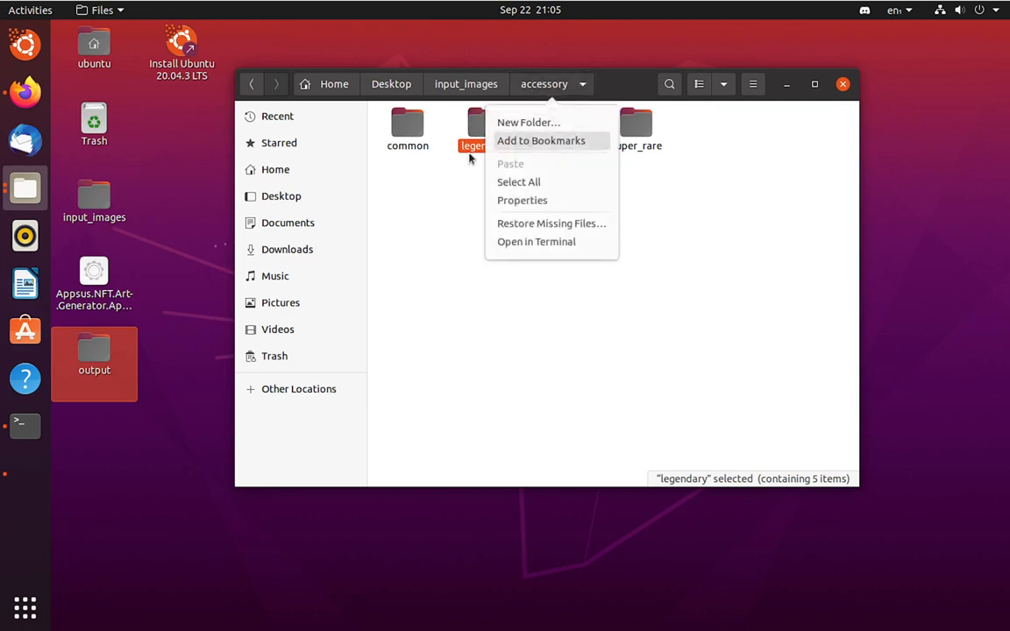
key("Escape")
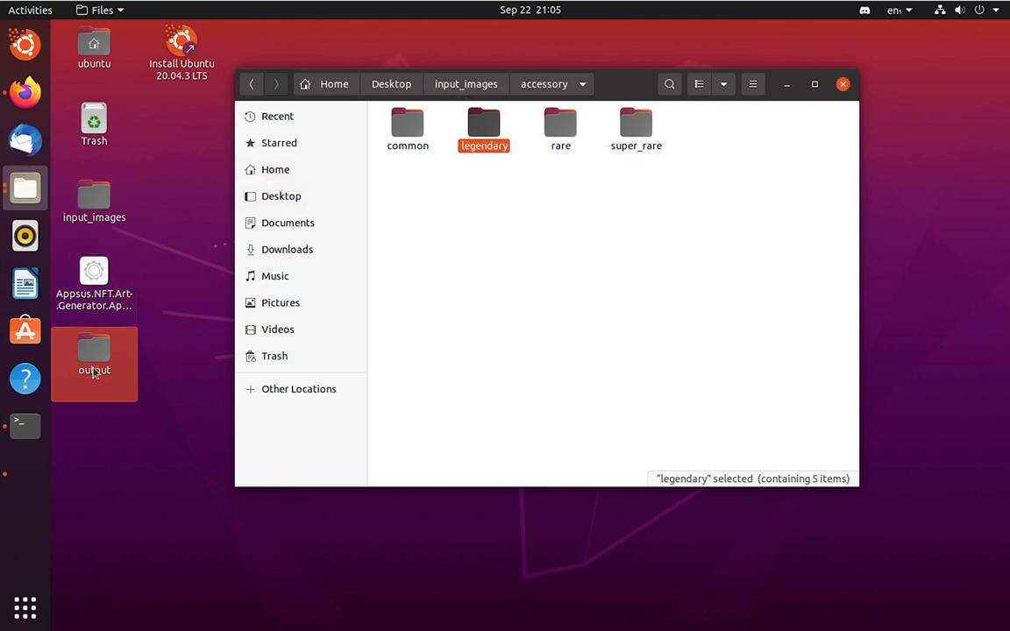
Reopen 1.json from the metadata folder inside the desktop's output folder.
double_click(86, 338)
double_click(331, 99)
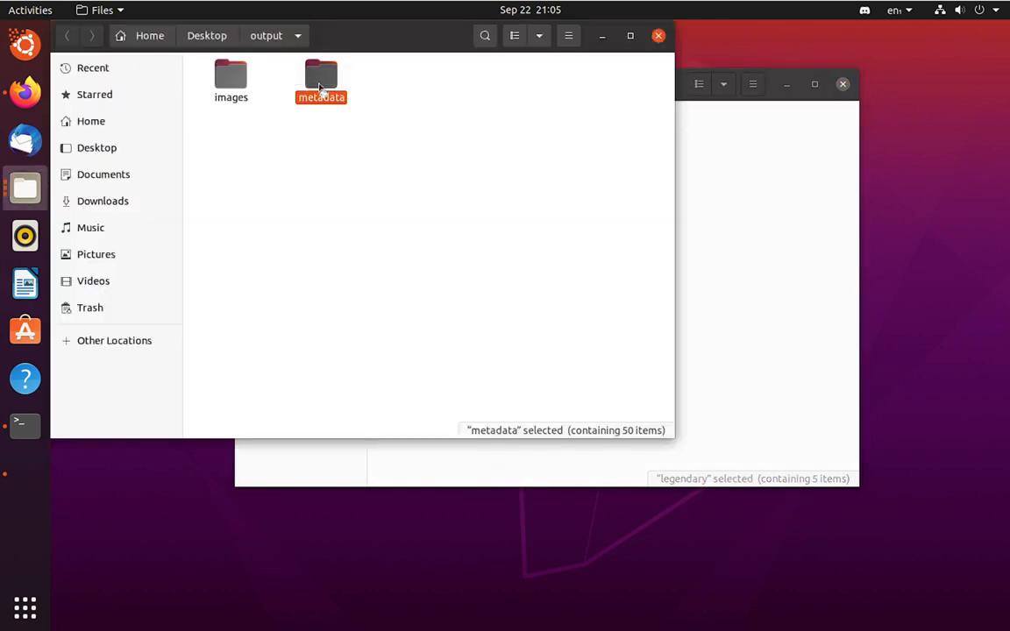
left_click(220, 77)
double_click(220, 77)
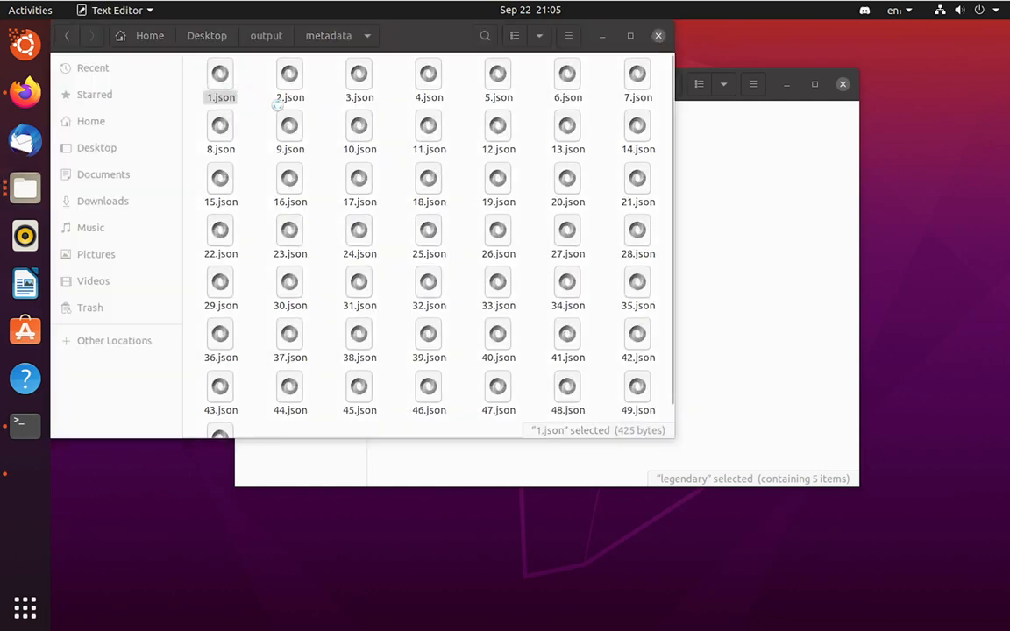
Examine the attributes in 1.json, highlighting the Background trait type, its Black value, and the whole trait list.
left_click(118, 122)
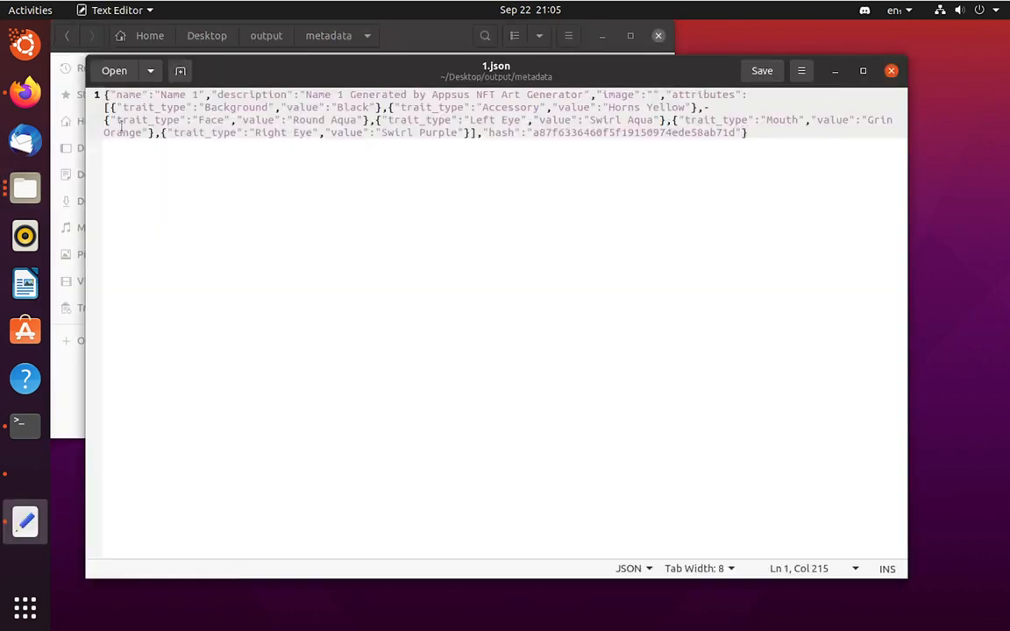
left_click_drag(115, 120, 271, 120)
left_click(217, 107)
left_click_drag(205, 107, 263, 107)
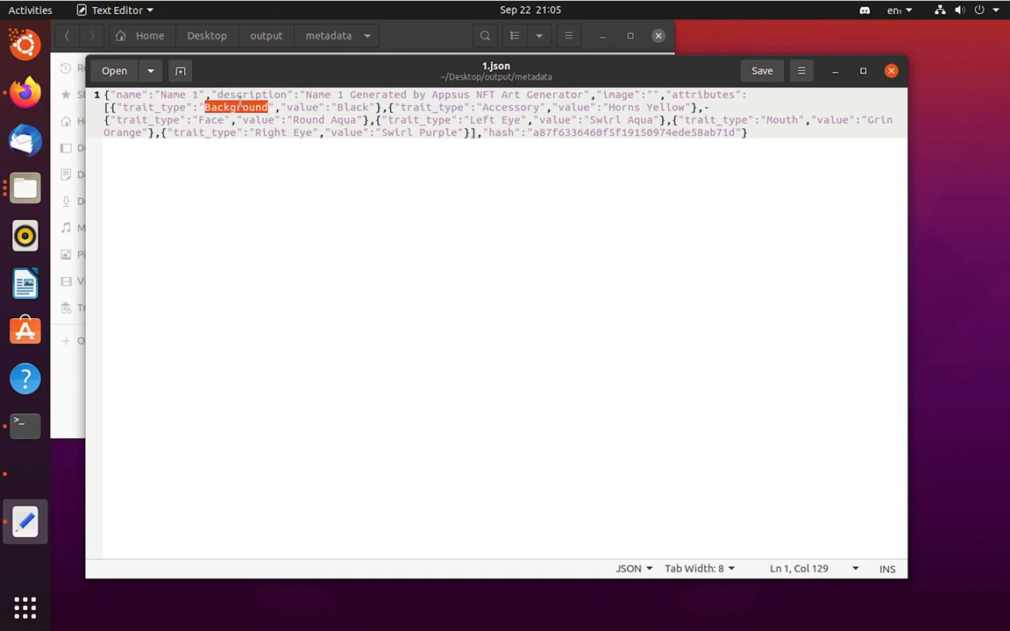
left_click_drag(337, 107, 369, 107)
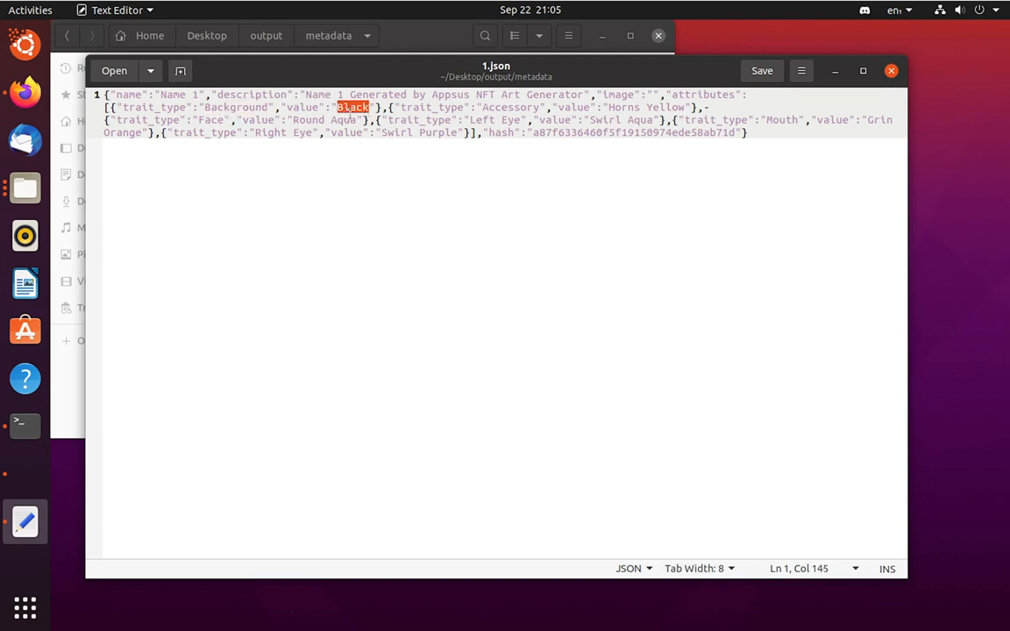
left_click_drag(104, 107, 473, 128)
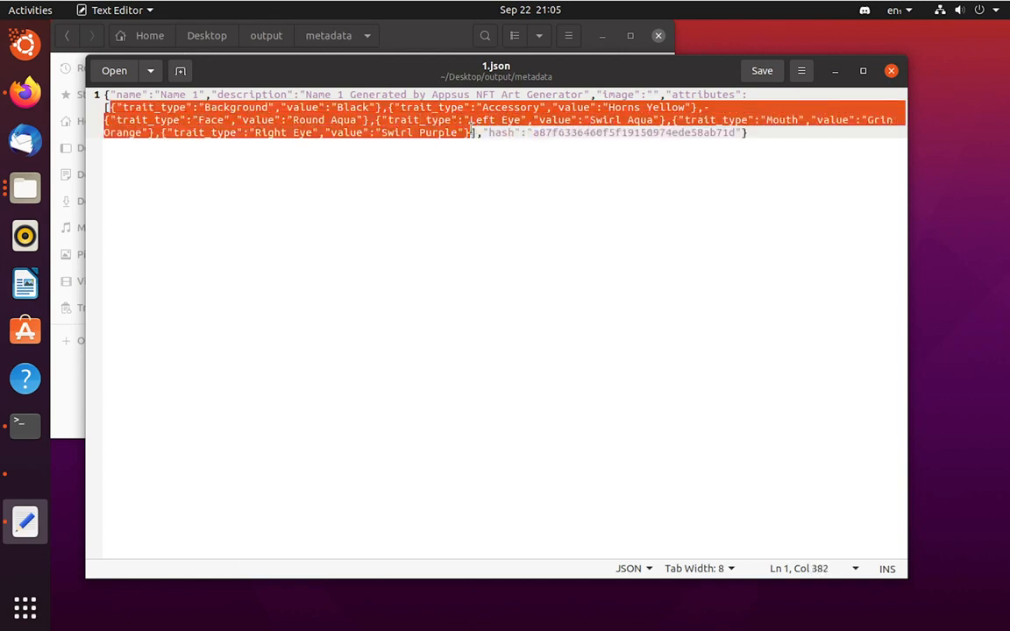
left_click(493, 187)
Switch to Firefox and examine the Properties section of the Apes of Space #2933 page on OpenSea.
left_click(25, 91)
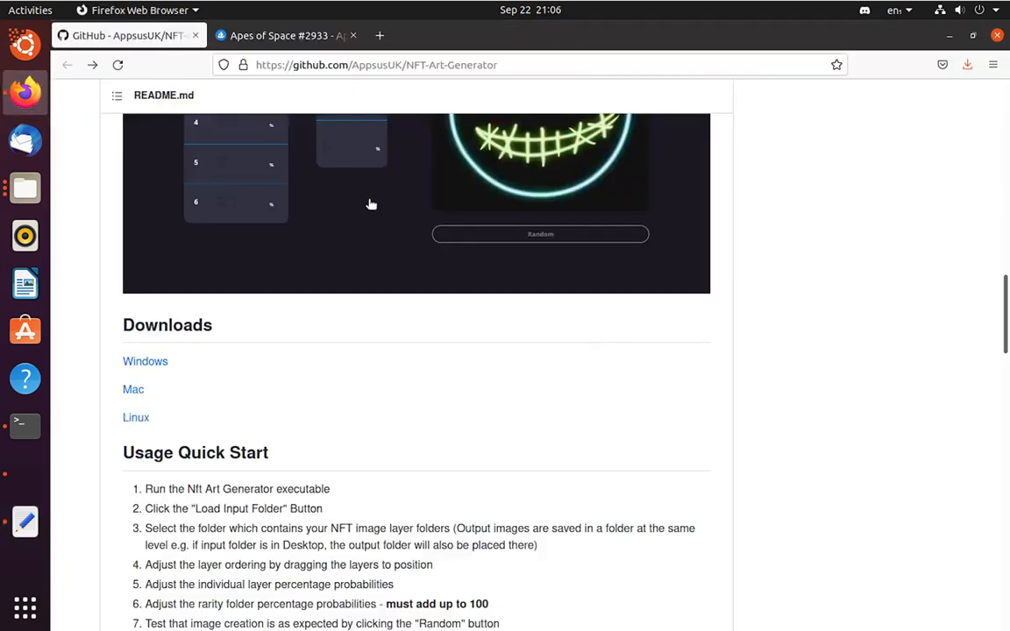
left_click(267, 35)
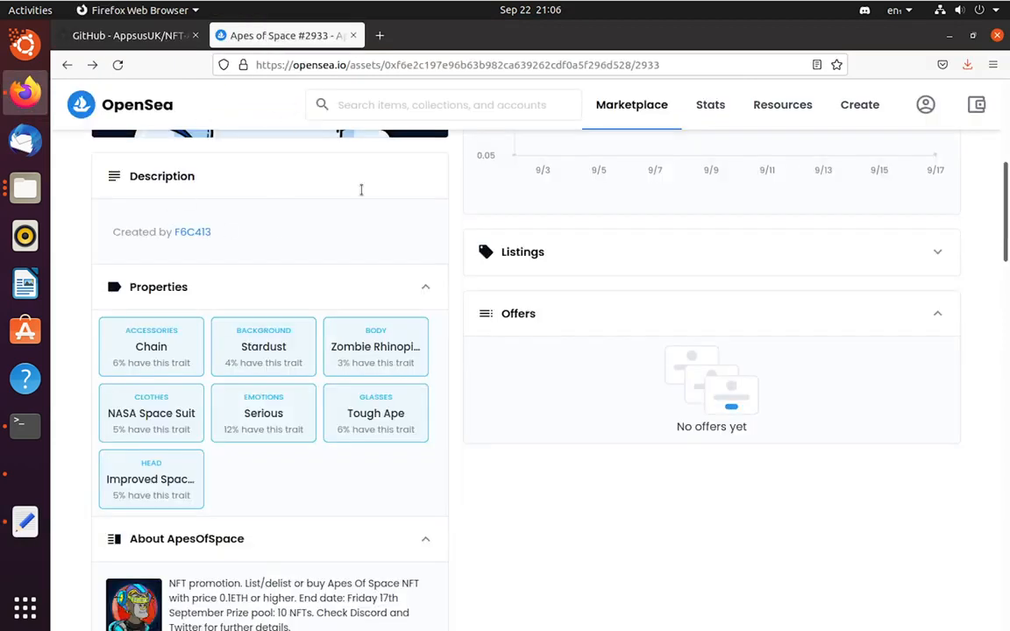
scroll(336, 430, "down", 2)
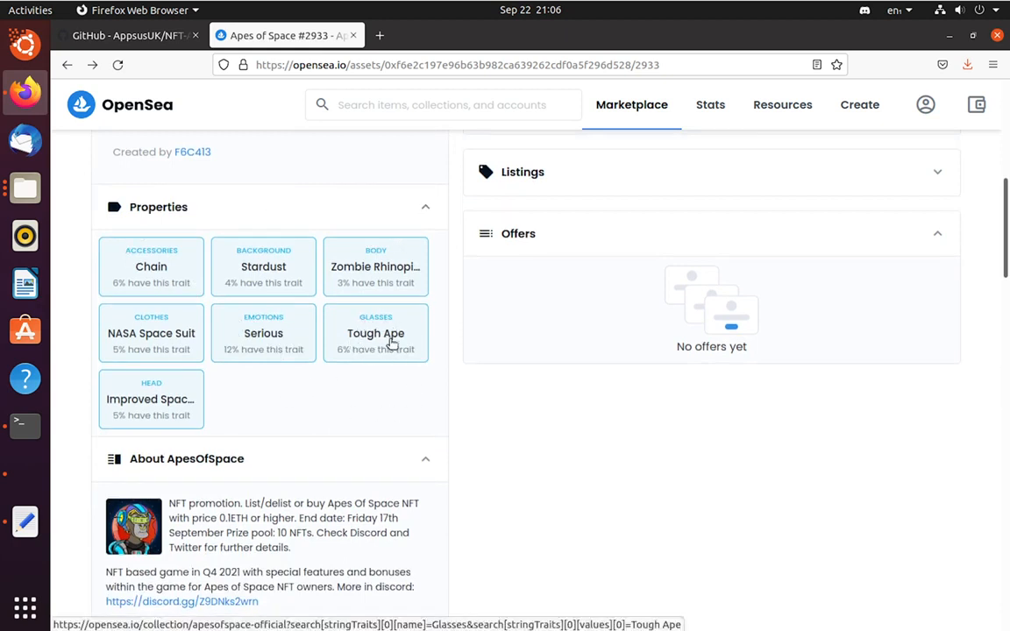
Compare the Apes of Space #2933 artwork with the traits listed in its Properties section.
scroll(407, 412, "up", 3)
scroll(412, 429, "up", 5)
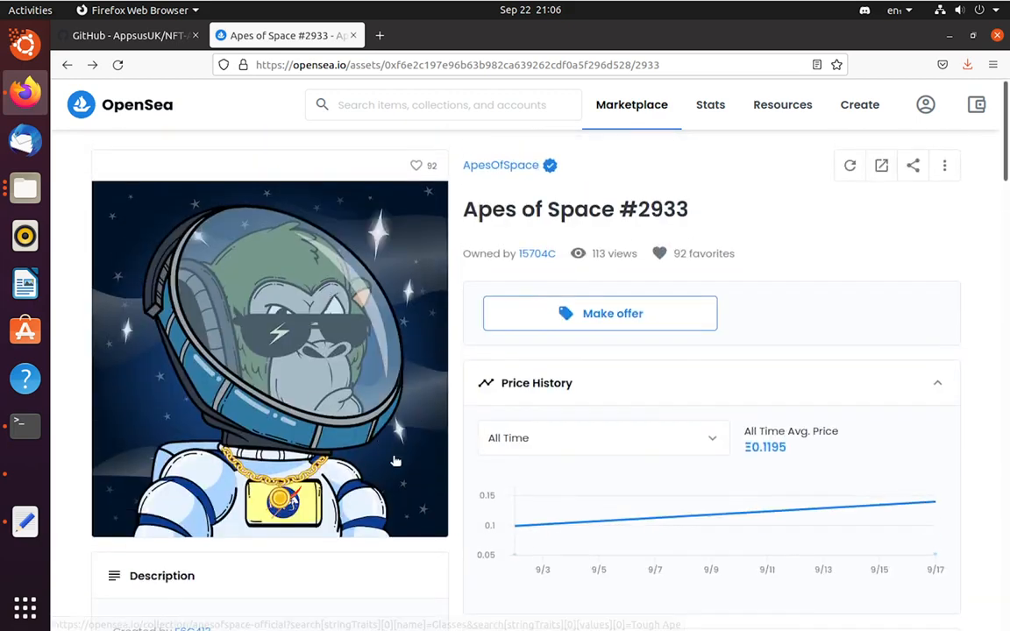
scroll(361, 351, "down", 6)
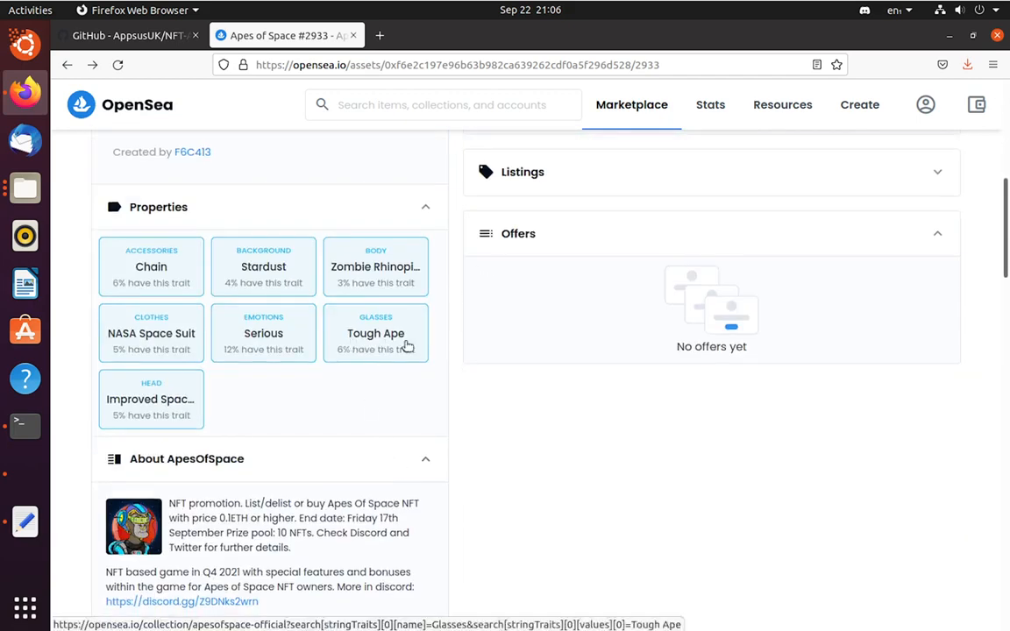
scroll(342, 386, "up", 5)
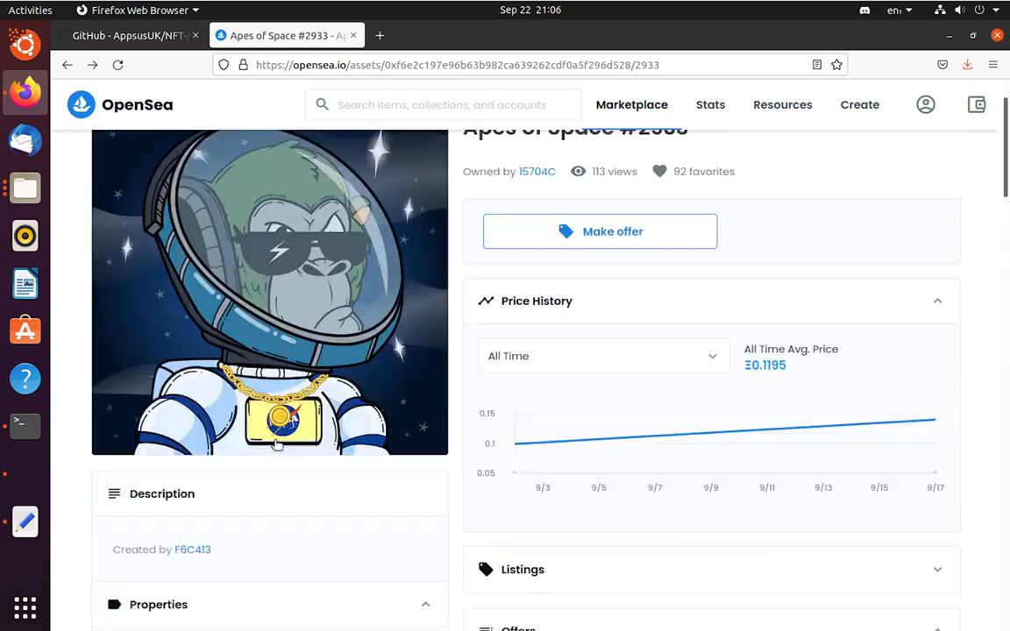
scroll(329, 397, "down", 3)
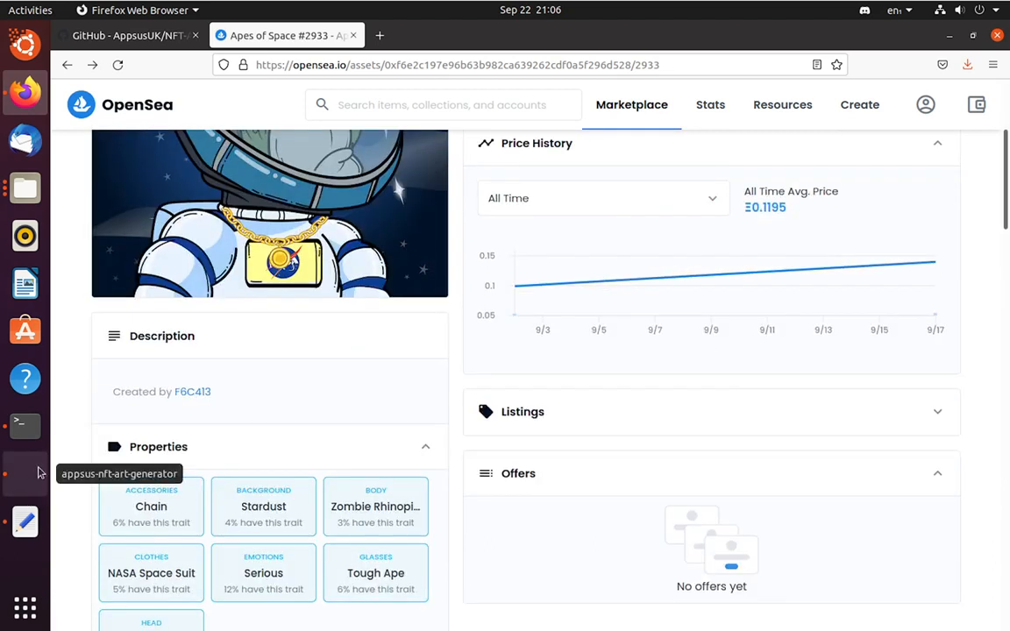
Close 1.json in the text editor and open 9.png from the output folder's images folder.
key("alt+Tab")
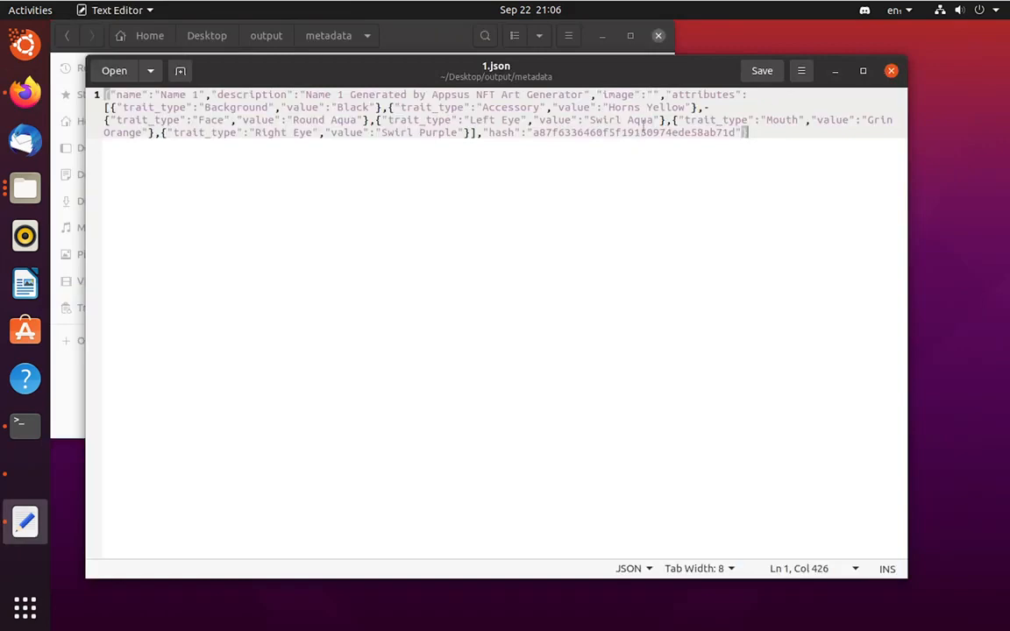
left_click(891, 71)
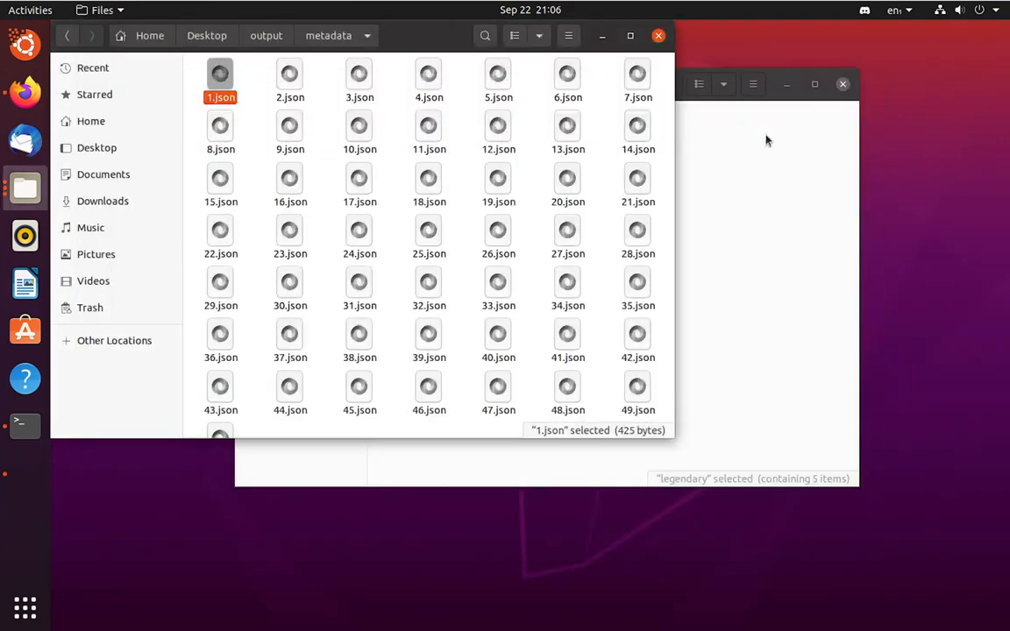
left_click(264, 36)
double_click(223, 74)
double_click(289, 144)
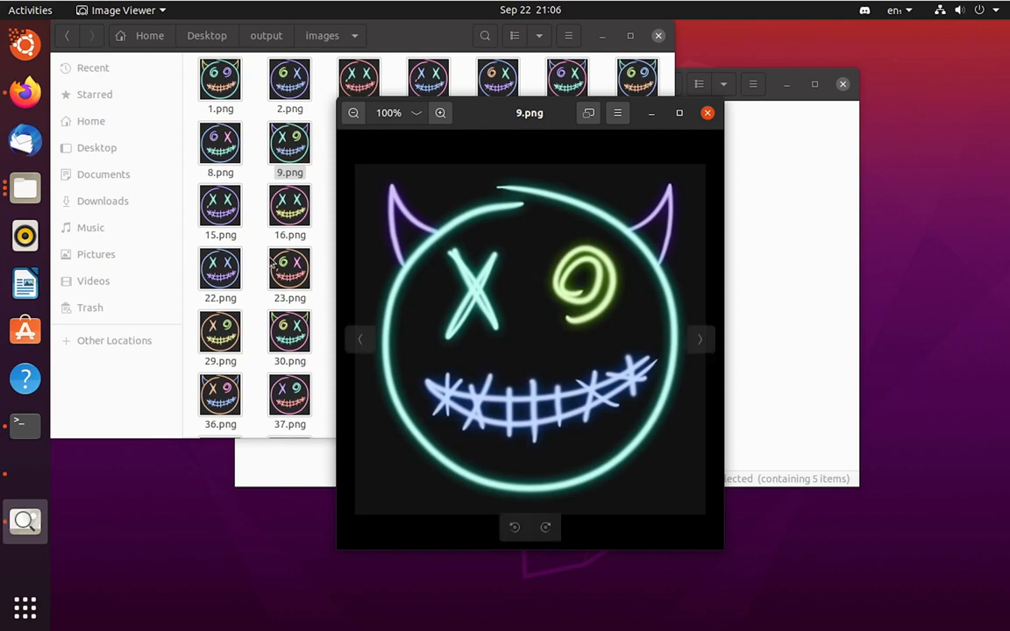
Switch to Firefox and examine the AppsusUK NFT-Art-Generator repository on GitHub, including the README introduction and preview animation.
left_click(25, 91)
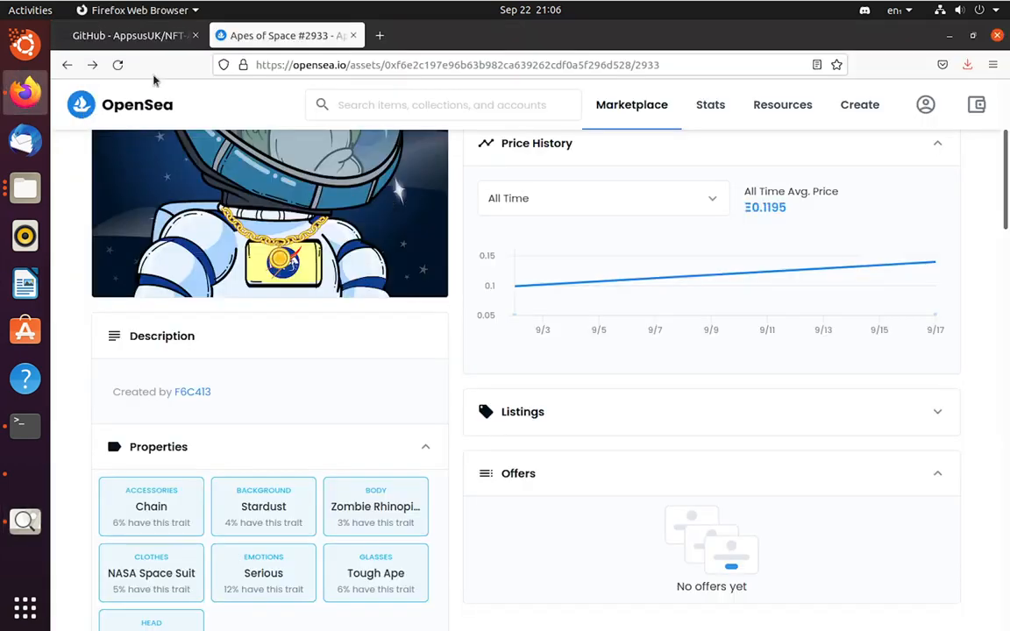
left_click(131, 35)
scroll(300, 367, "up", 10)
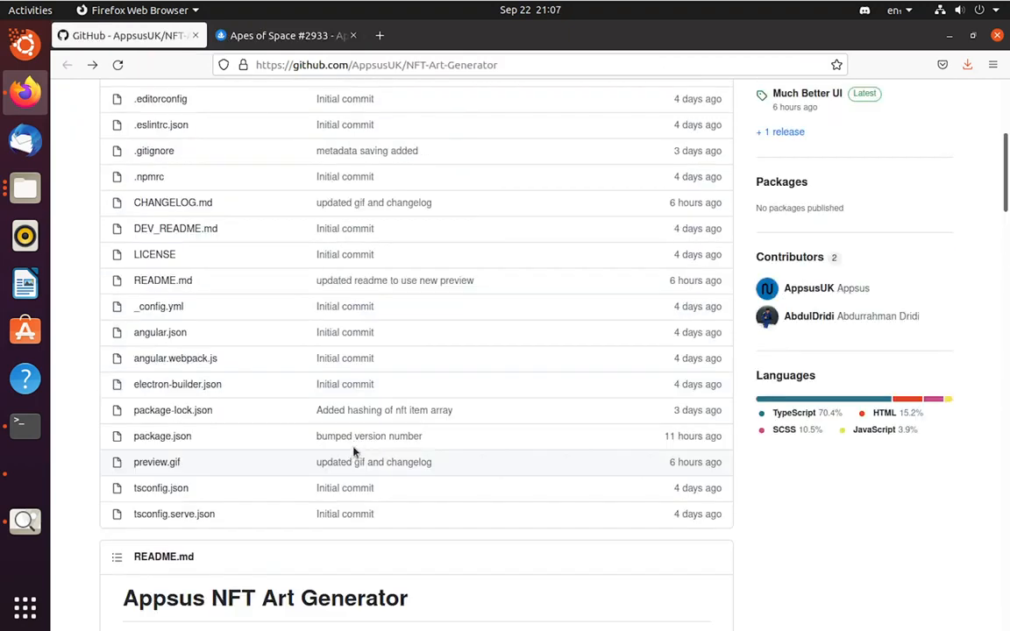
scroll(356, 451, "up", 4)
scroll(392, 480, "down", 10)
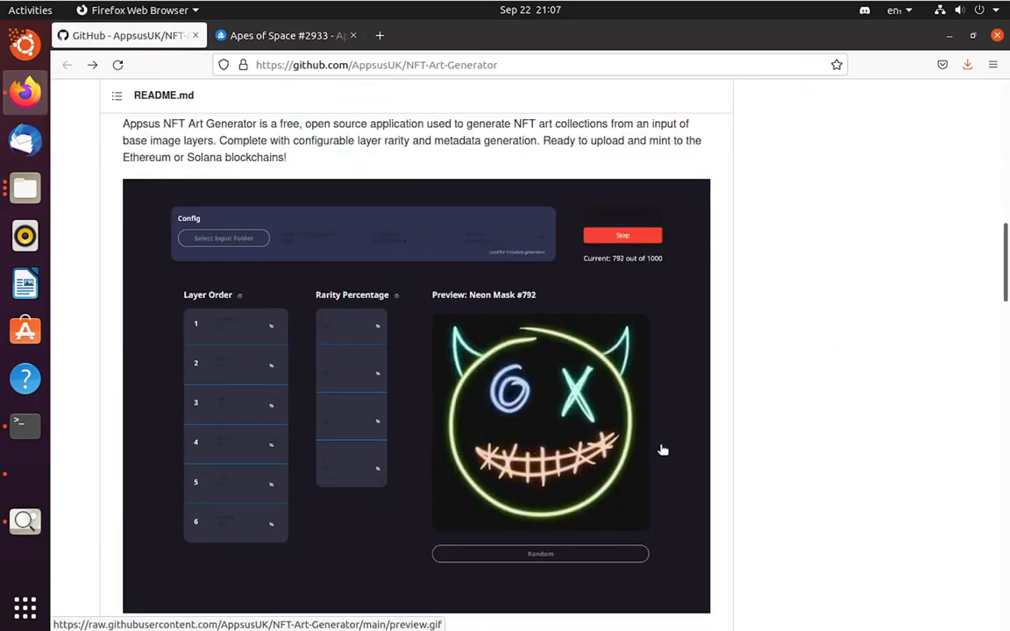
scroll(660, 449, "down", 6)
scroll(694, 484, "up", 5)
scroll(697, 491, "up", 6)
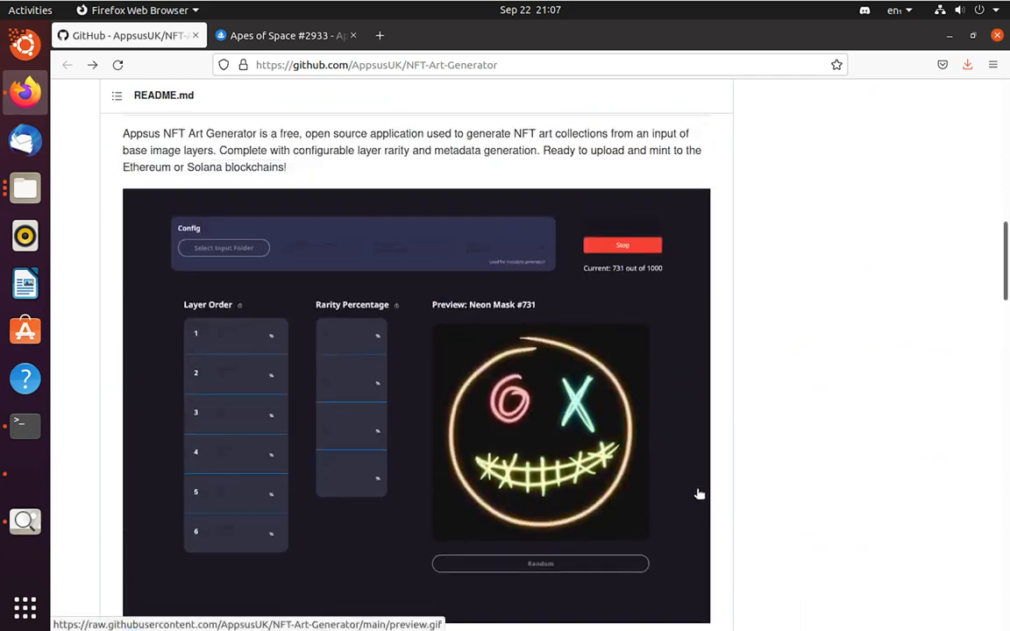
scroll(692, 513, "down", 5)
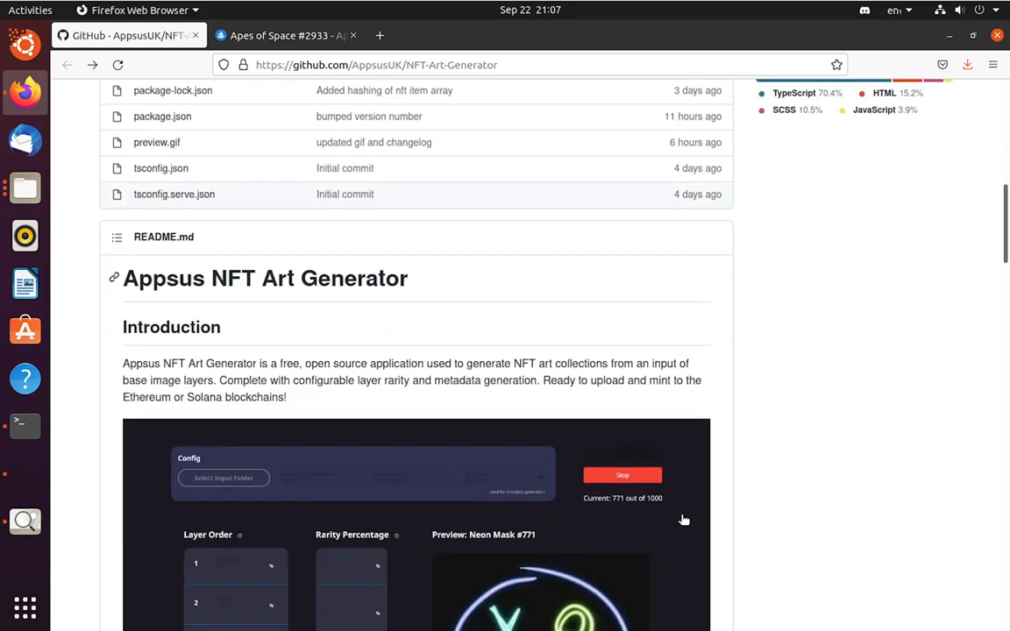